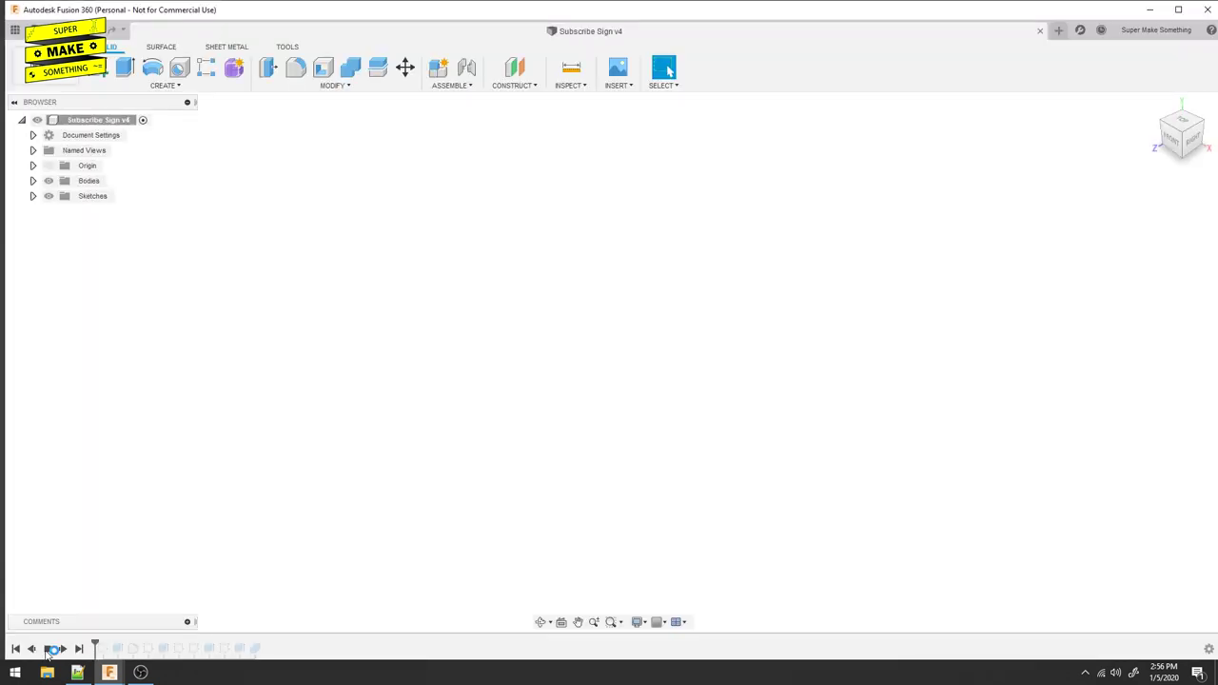
Replay the design history, then hide Body1, the red base, leaving only white parts.
{"action": "left_click", "coordinate": [47, 652]}
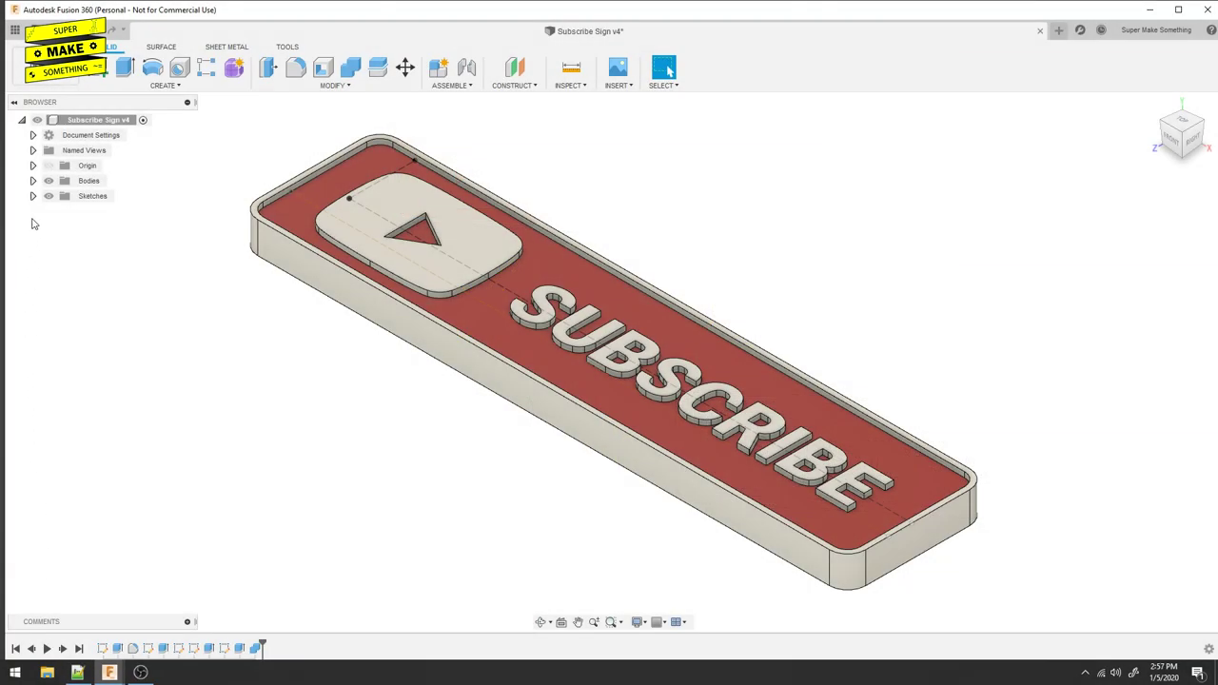
{"action": "left_click", "coordinate": [33, 181]}
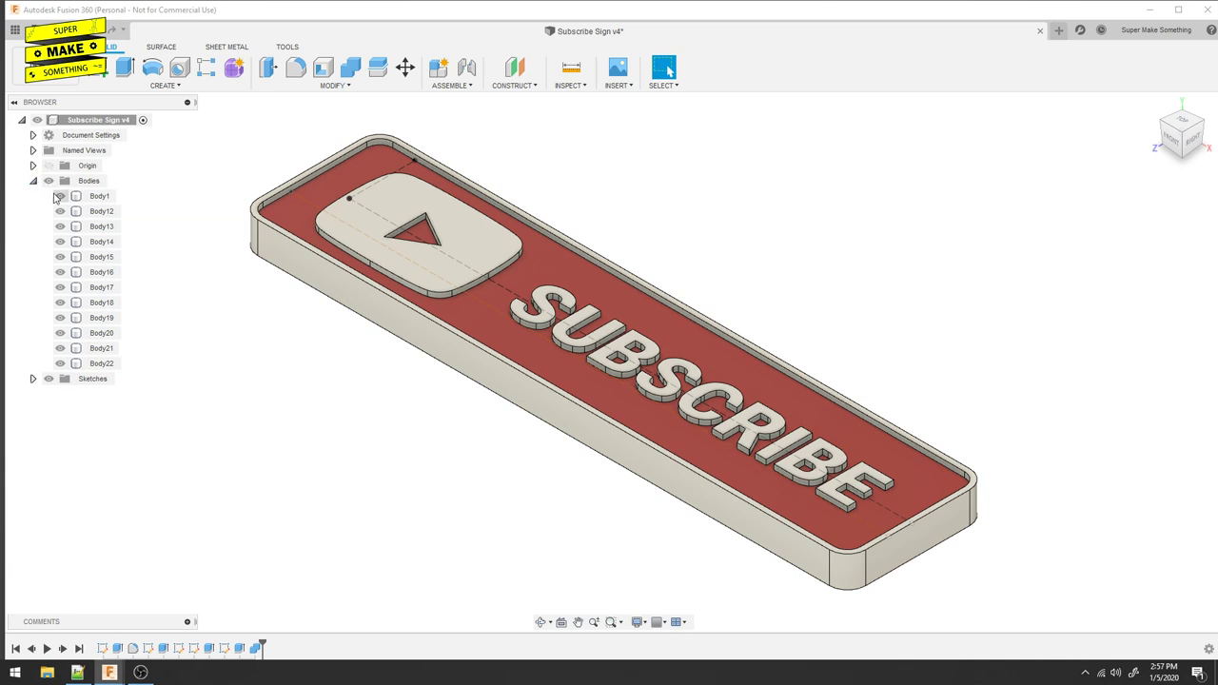
{"action": "left_click", "coordinate": [59, 197]}
{"action": "left_click", "coordinate": [59, 197]}
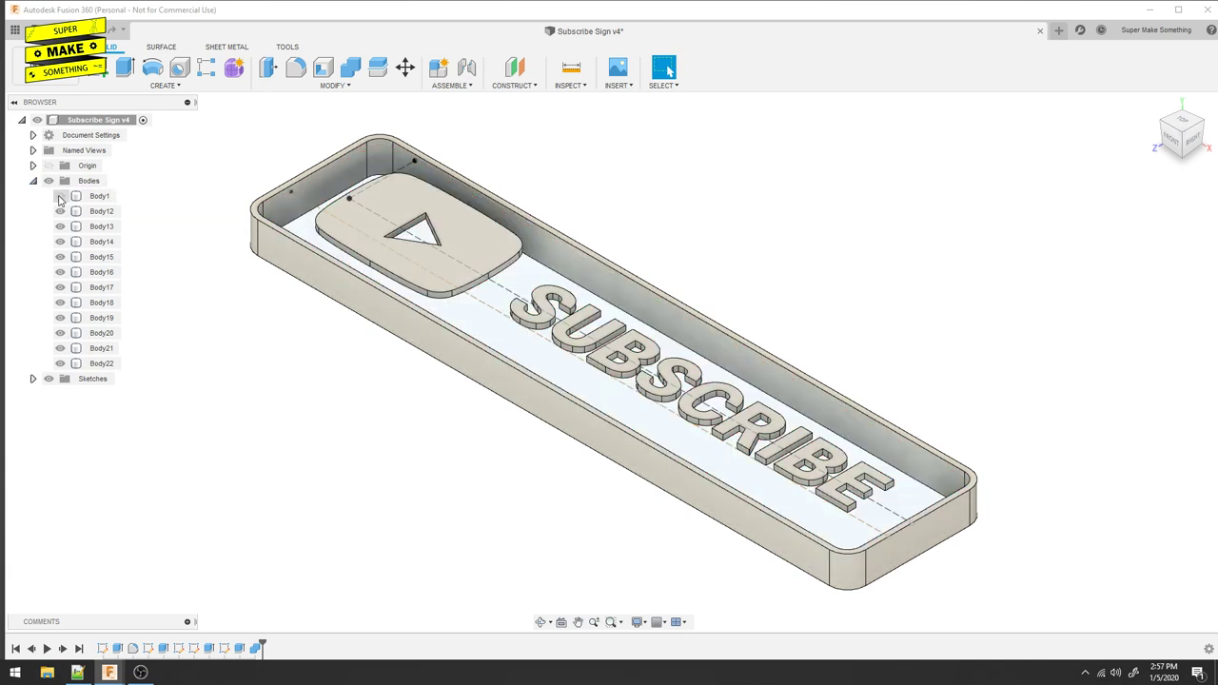
Export the visible white parts of the Subscribe Sign as STL file whiteComp.
{"action": "right_click", "coordinate": [103, 121]}
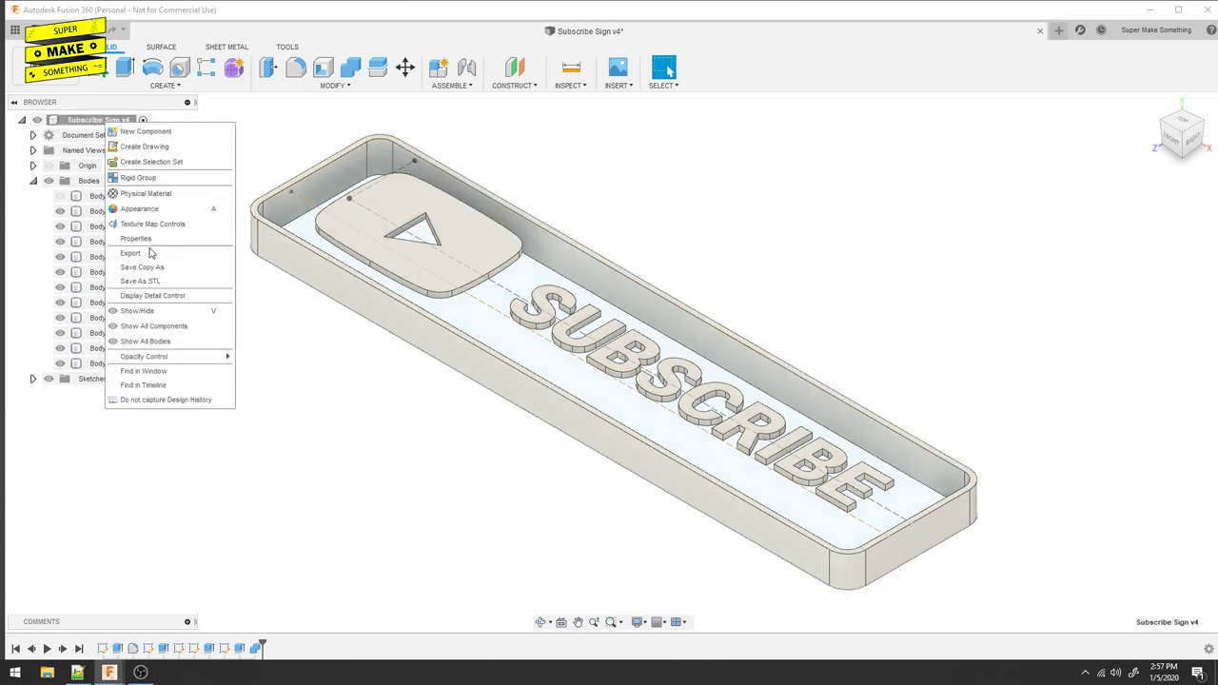
{"action": "left_click", "coordinate": [158, 283]}
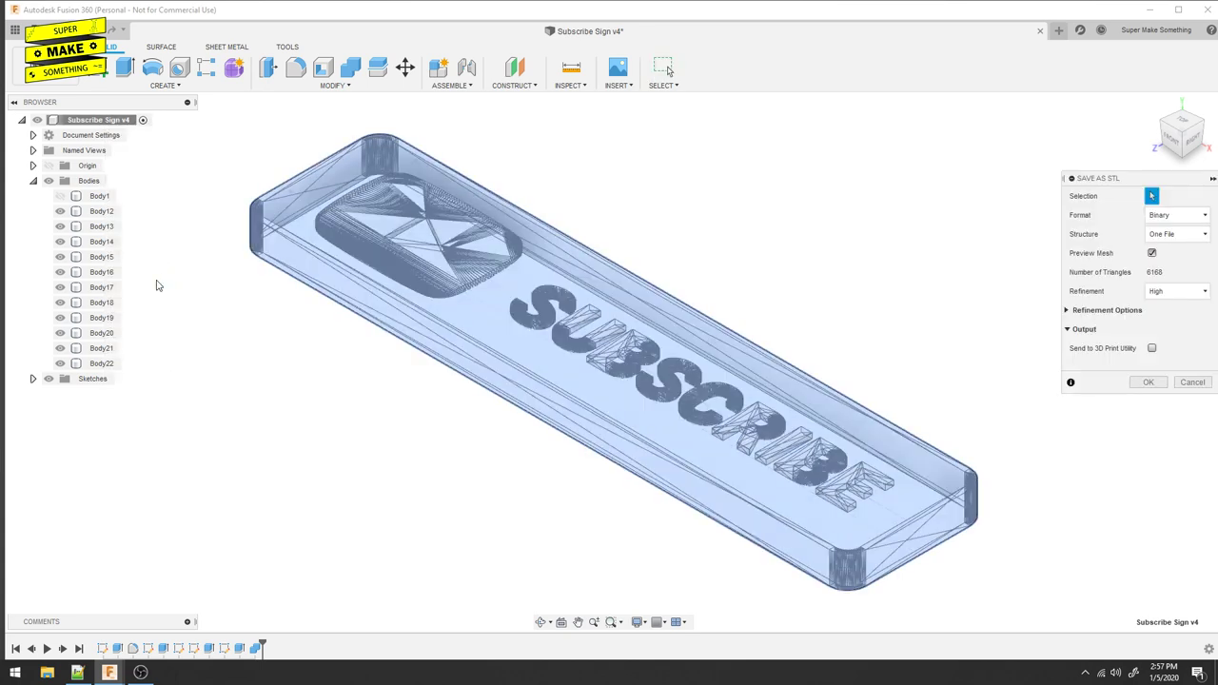
{"action": "left_click", "coordinate": [1148, 383]}
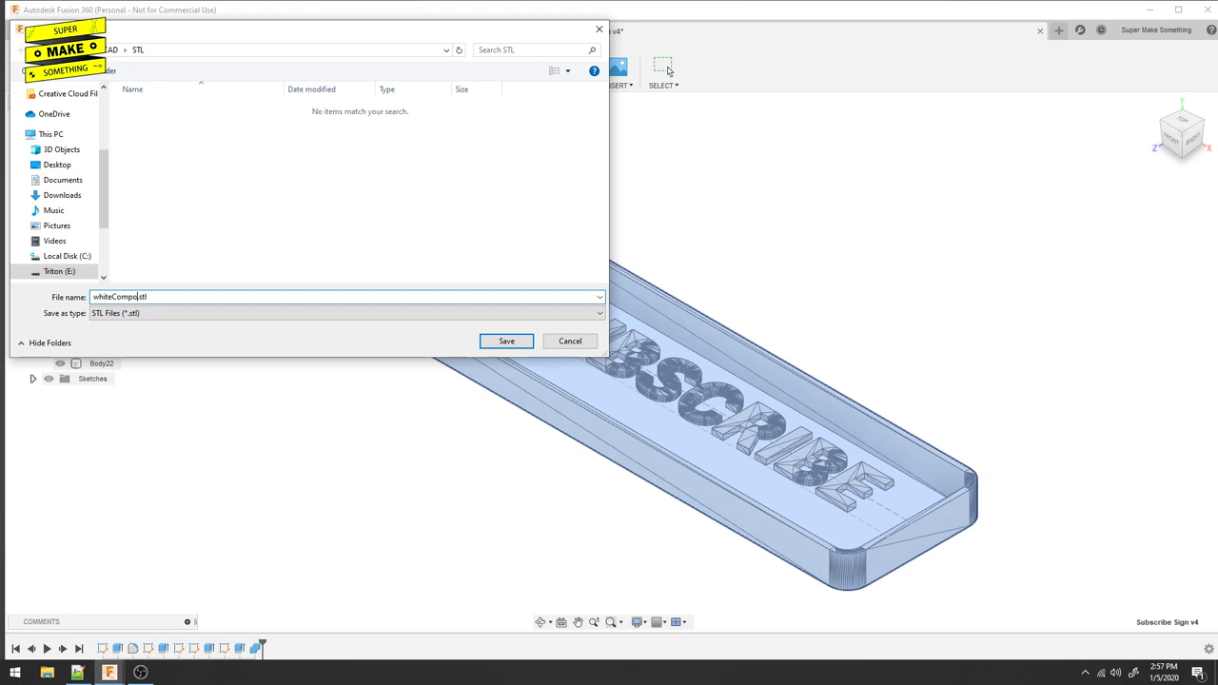
{"action": "key", "text": "Return"}
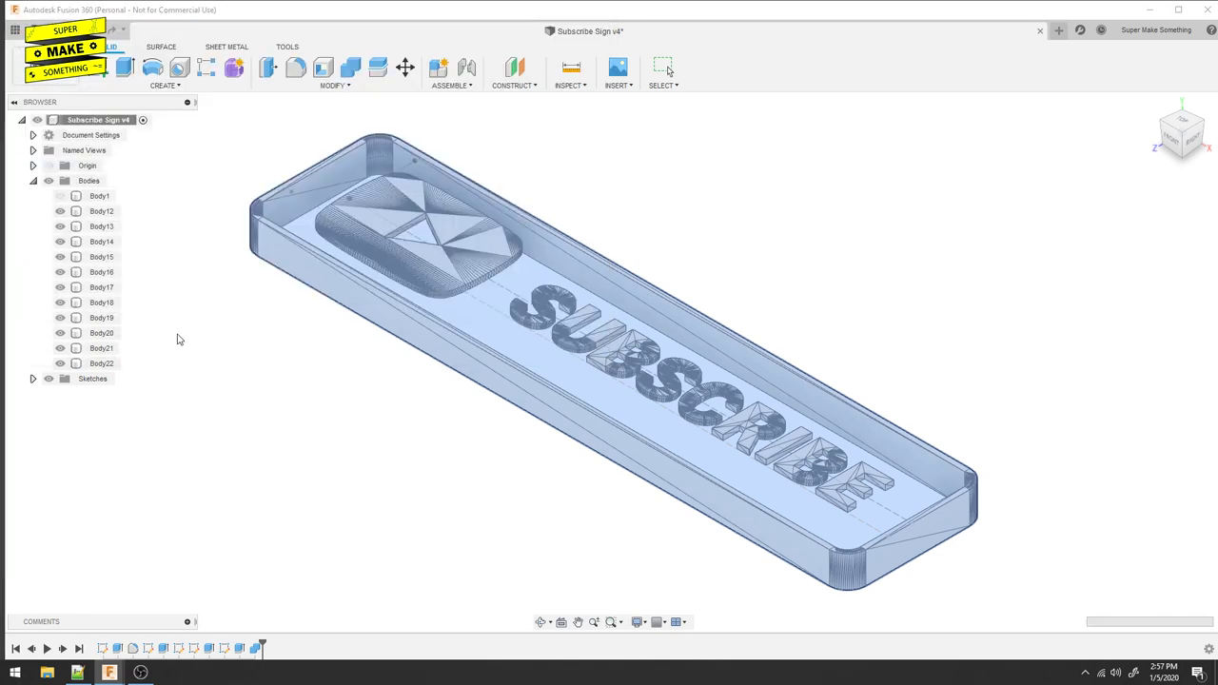
Hide the five letter bodies to prepare the red-parts export.
{"action": "left_click", "coordinate": [60, 211]}
{"action": "left_click", "coordinate": [60, 226]}
{"action": "left_click", "coordinate": [60, 257]}
{"action": "left_click", "coordinate": [60, 272]}
{"action": "left_click", "coordinate": [60, 287]}
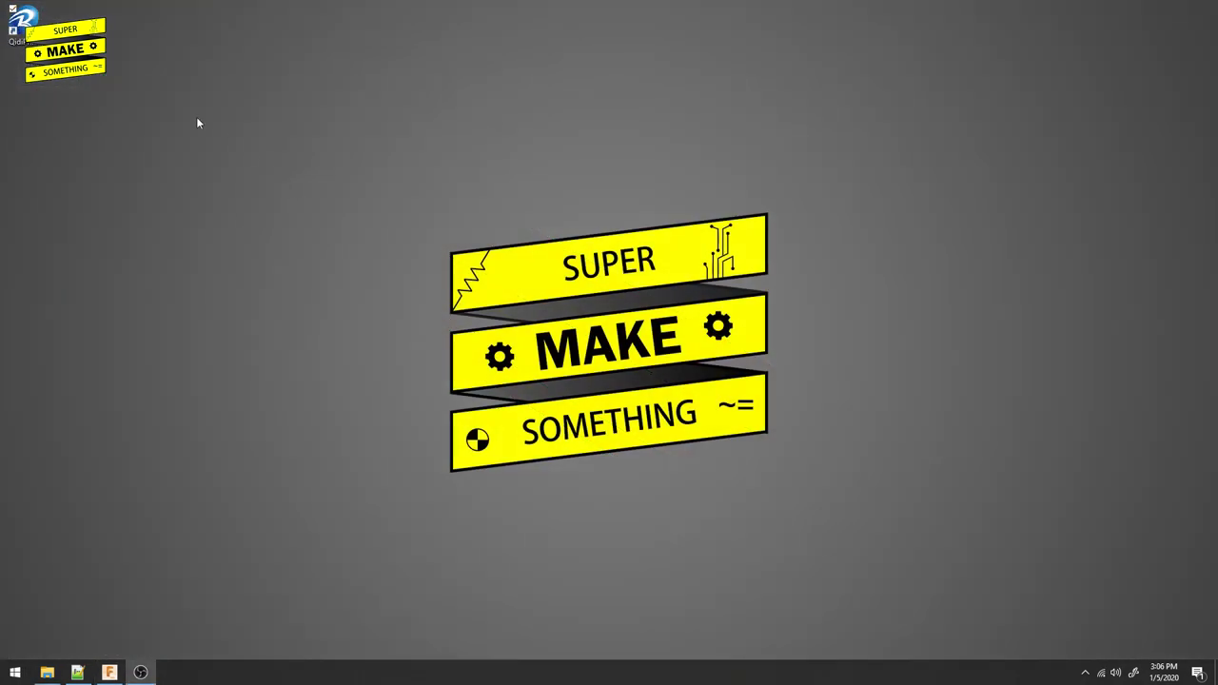
Launch QIDI Print from its desktop icon.
{"action": "double_click", "coordinate": [21, 19]}
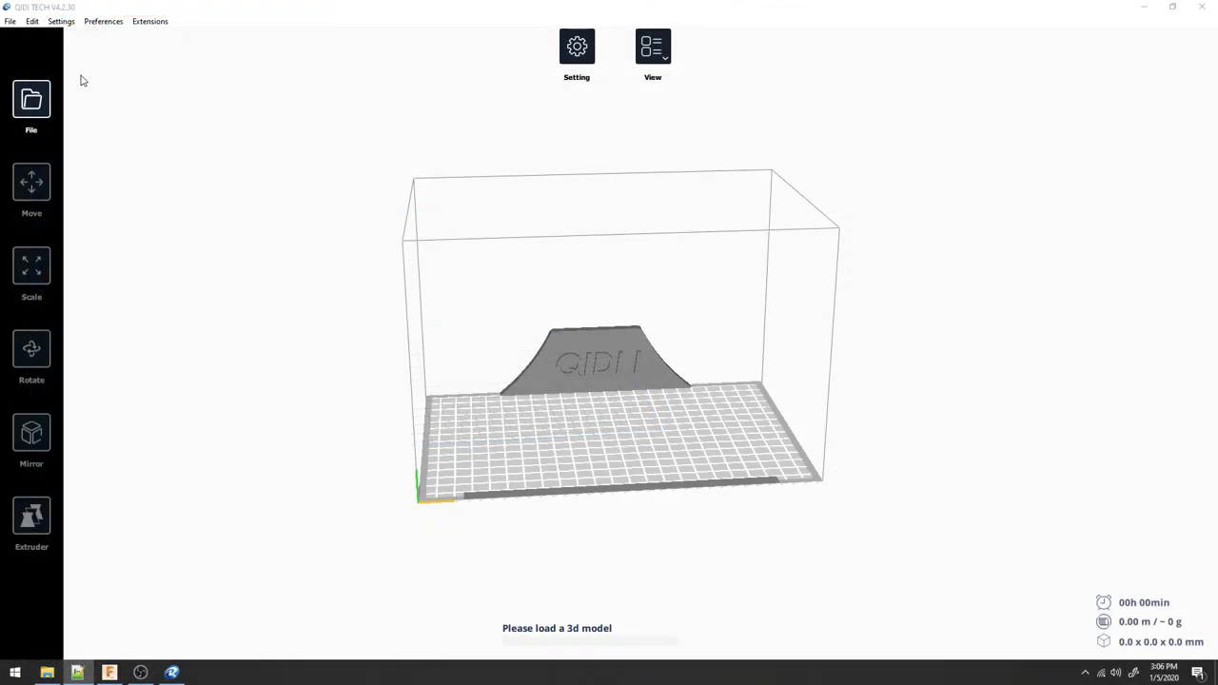
Select the X-pro printer, load redComponents_subscribeButton, lay it flat and scale it to 80%.
{"action": "left_click", "coordinate": [62, 21]}
{"action": "mouse_move", "coordinate": [77, 36]}
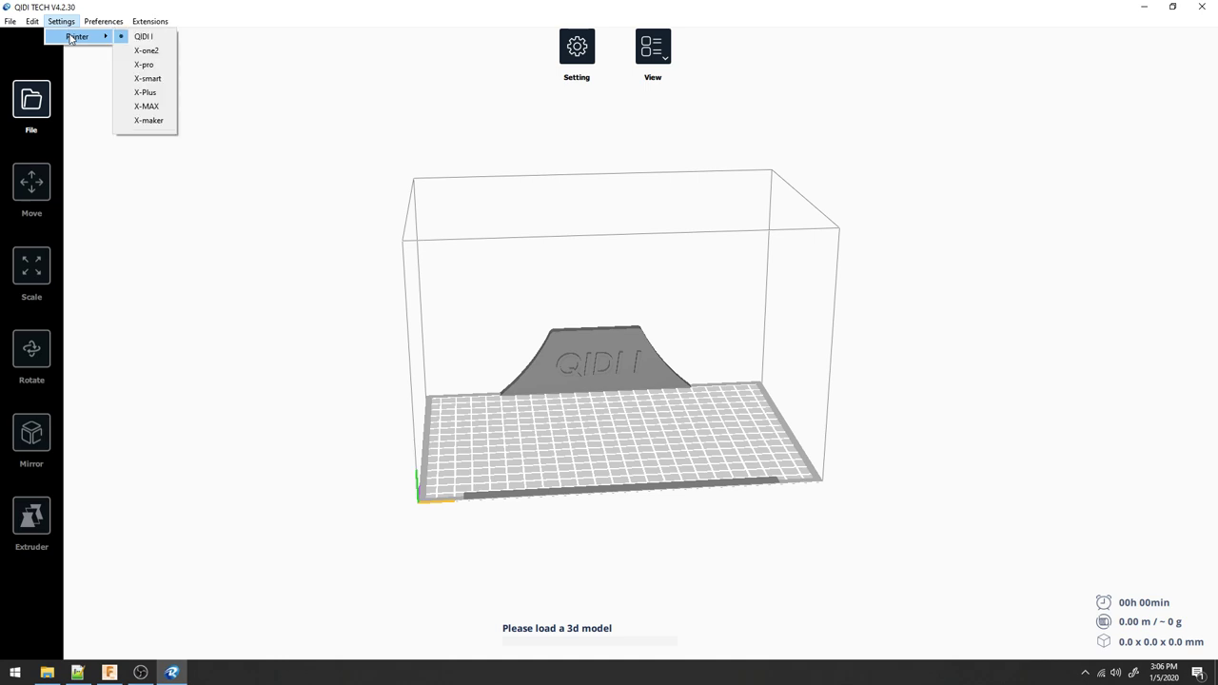
{"action": "left_click", "coordinate": [150, 65]}
{"action": "left_click", "coordinate": [32, 99]}
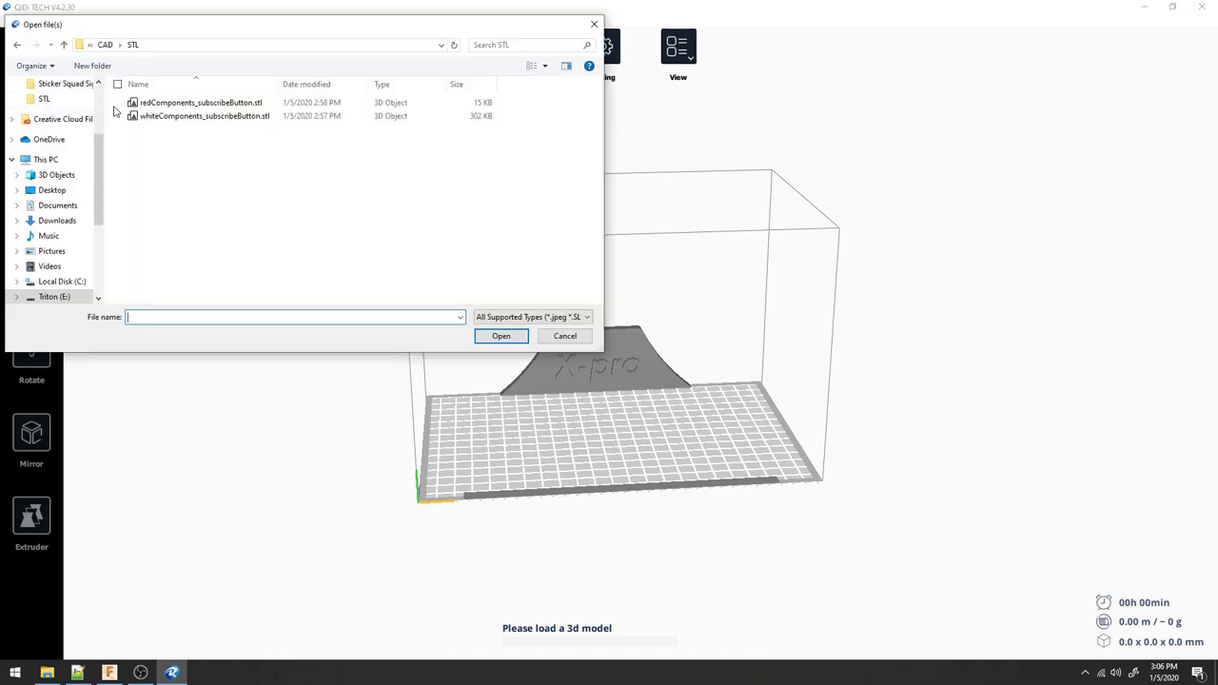
{"action": "double_click", "coordinate": [176, 109]}
{"action": "key", "text": "r"}
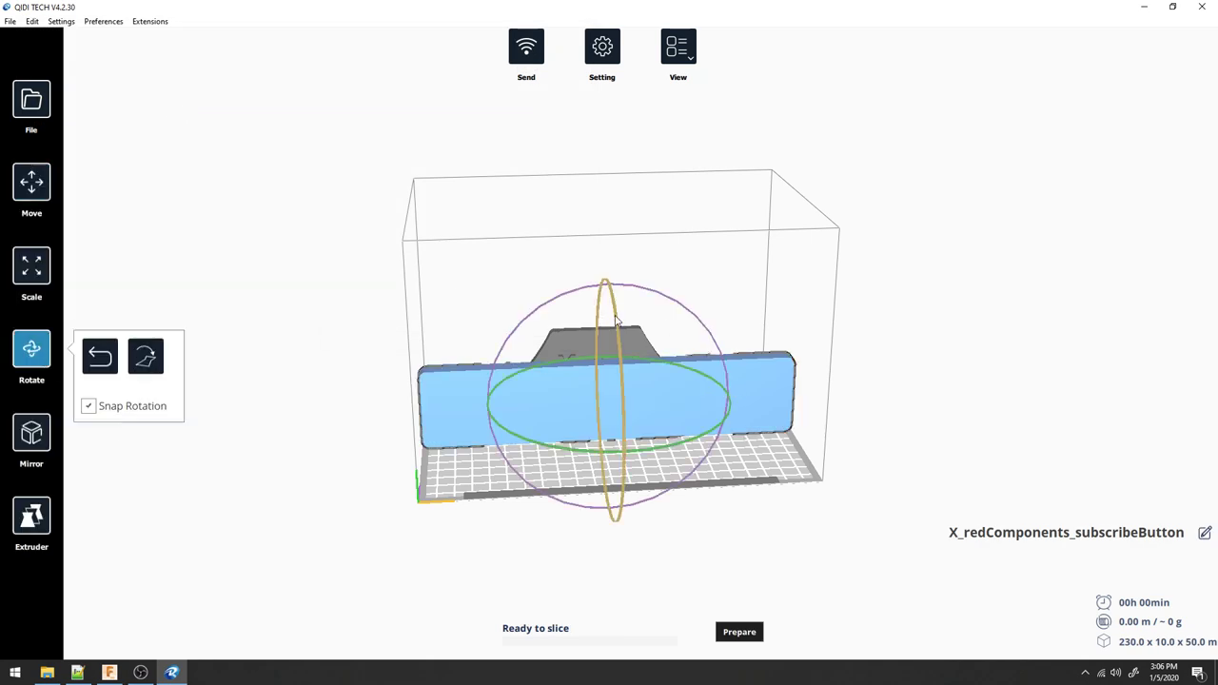
{"action": "left_click_drag", "start_coordinate": [617, 321], "coordinate": [614, 451]}
{"action": "left_click", "coordinate": [32, 266]}
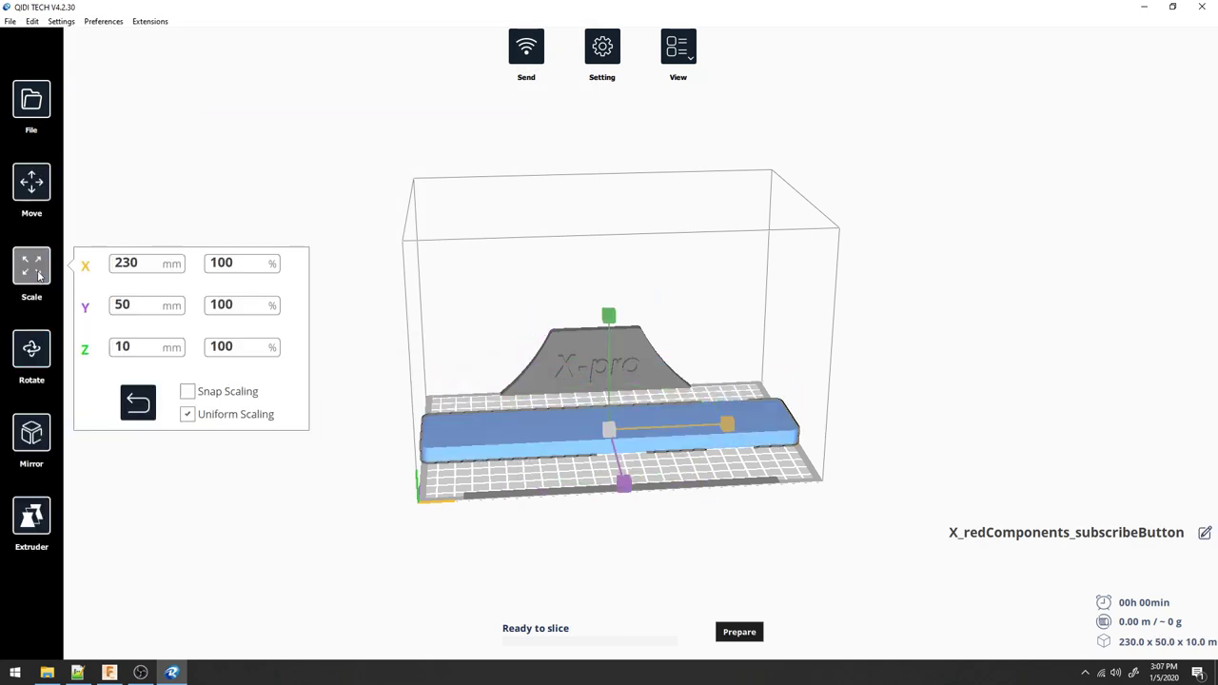
{"action": "double_click", "coordinate": [235, 263]}
{"action": "key", "text": "Return"}
{"action": "left_click", "coordinate": [161, 196]}
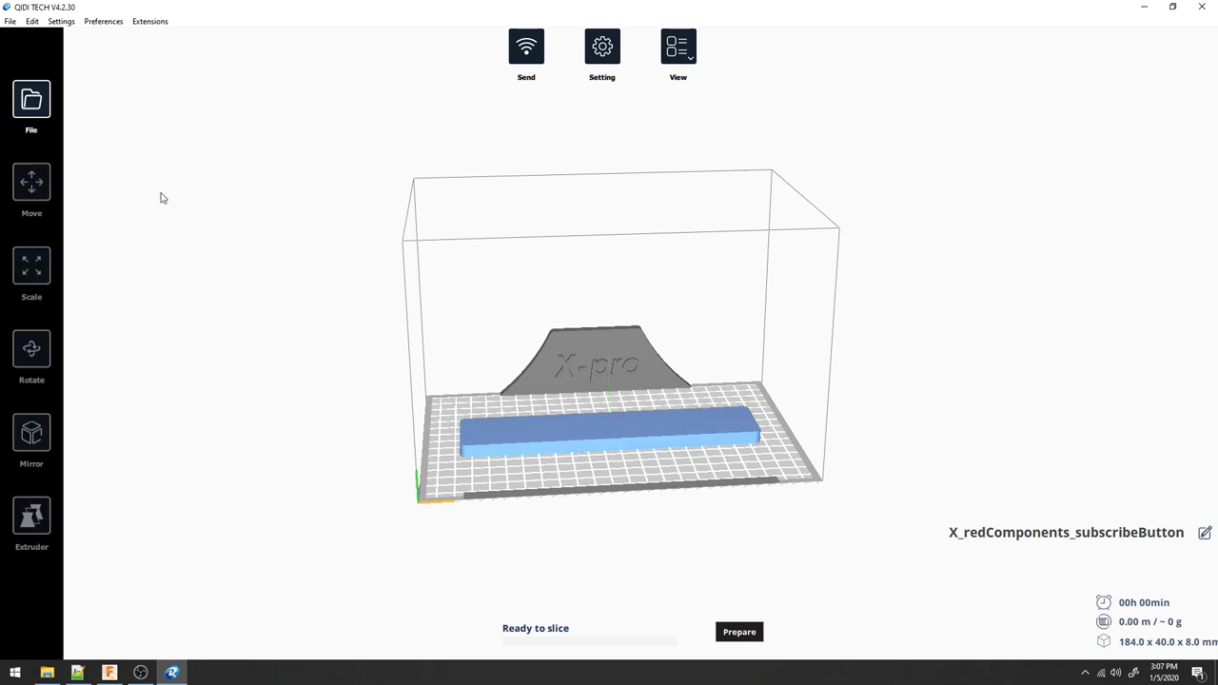
Load whiteComponents_subscribeButton and lay it flat on the plate.
{"action": "left_click", "coordinate": [45, 113]}
{"action": "double_click", "coordinate": [194, 118]}
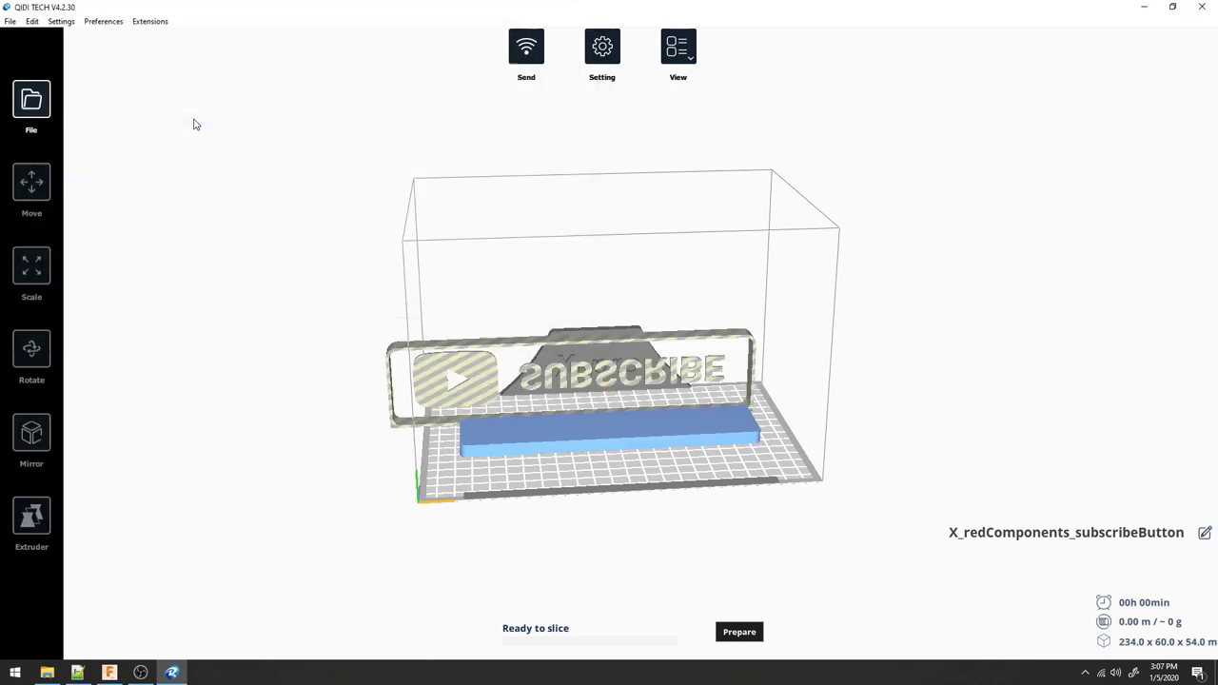
{"action": "left_click", "coordinate": [32, 348]}
{"action": "left_click", "coordinate": [143, 353]}
{"action": "left_click", "coordinate": [32, 266]}
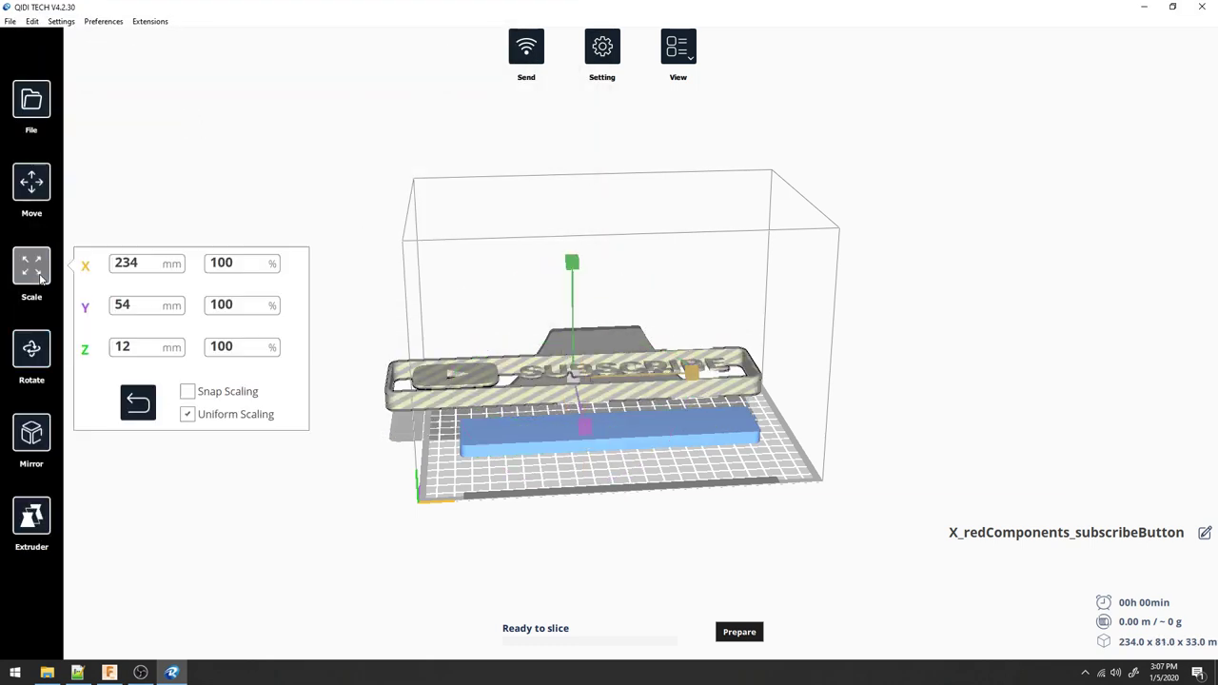
{"action": "left_click", "coordinate": [359, 330]}
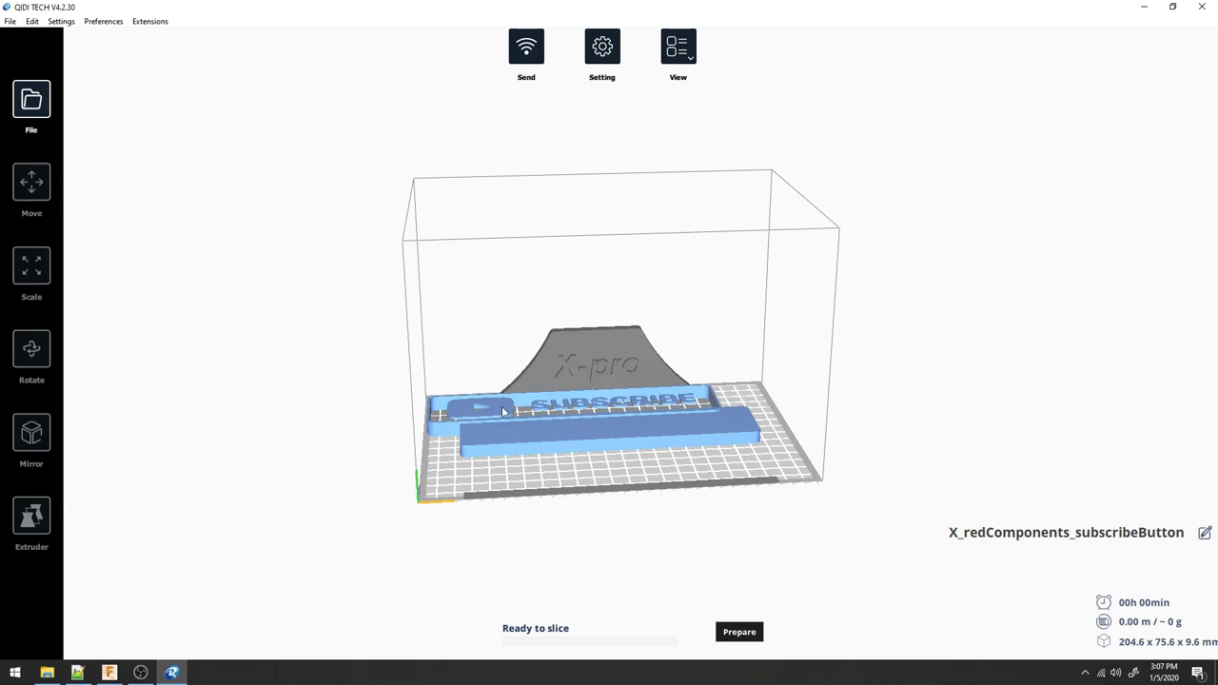
Centre the white subscribe part on the build plate.
{"action": "left_click", "coordinate": [504, 411]}
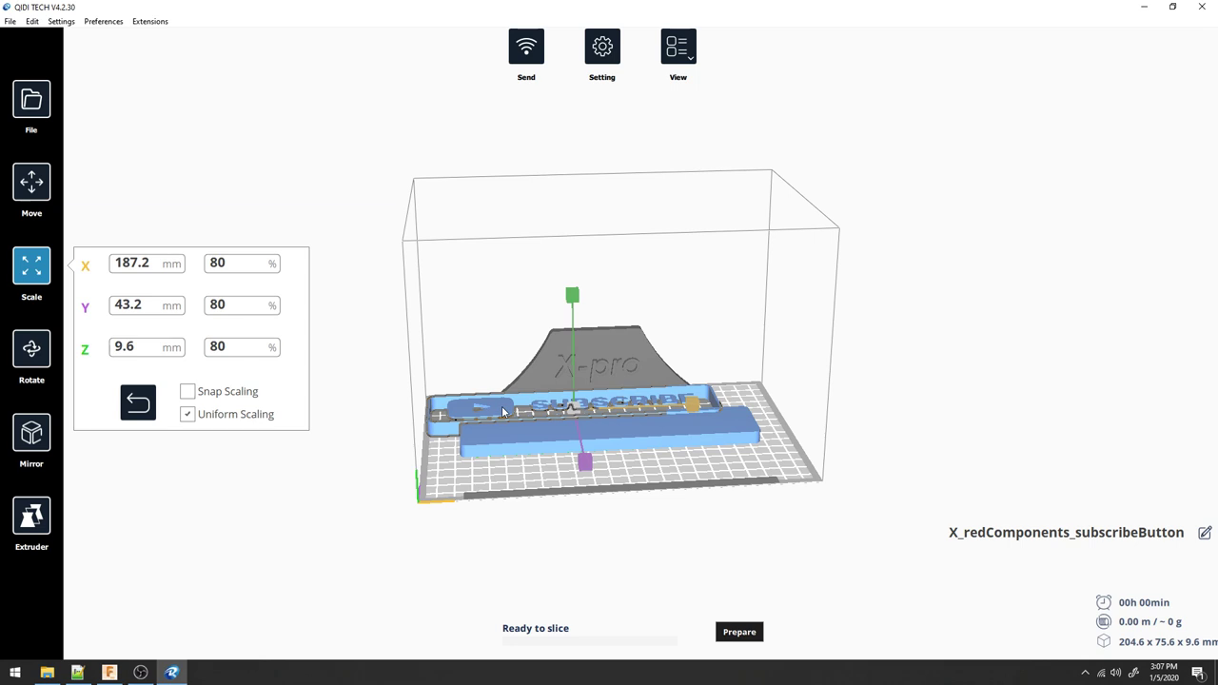
{"action": "right_click", "coordinate": [503, 411]}
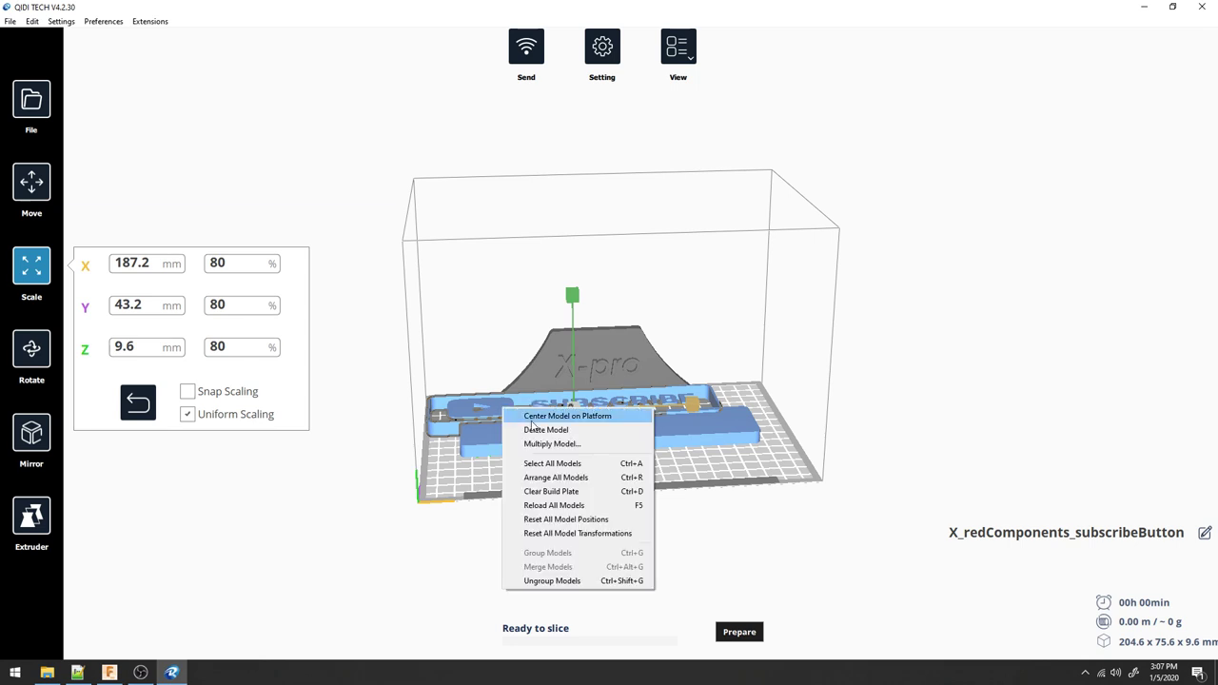
{"action": "left_click", "coordinate": [536, 419]}
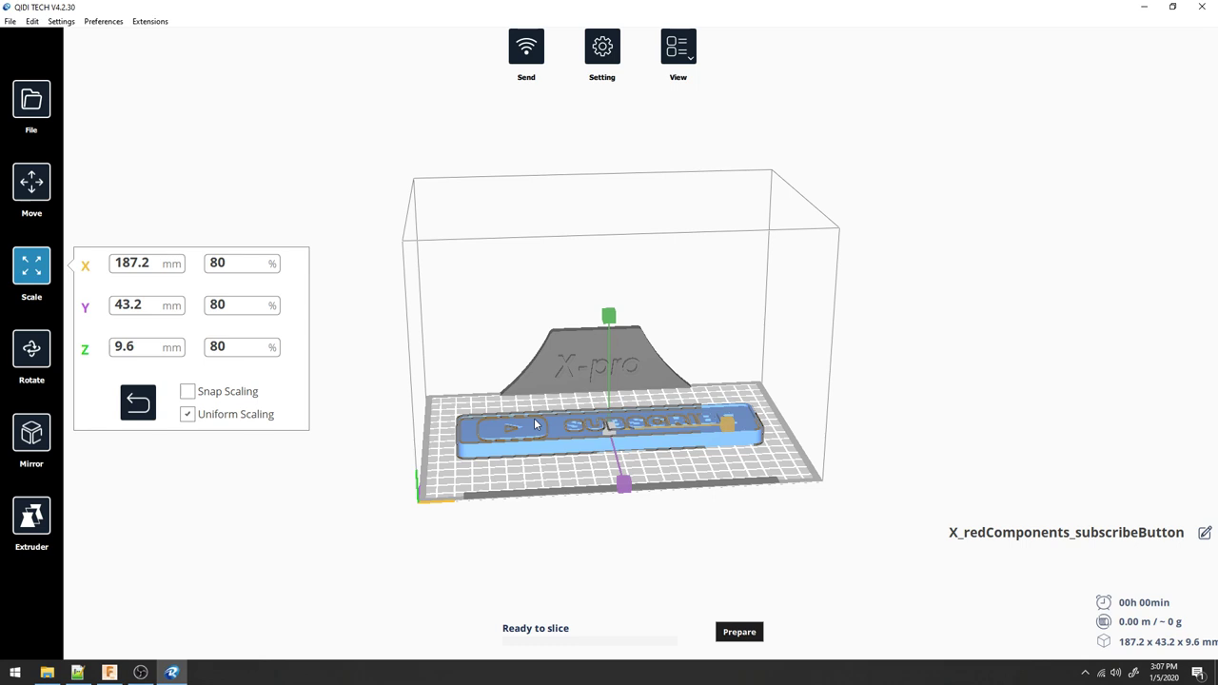
{"action": "right_click_drag", "start_coordinate": [535, 425], "coordinate": [497, 423]}
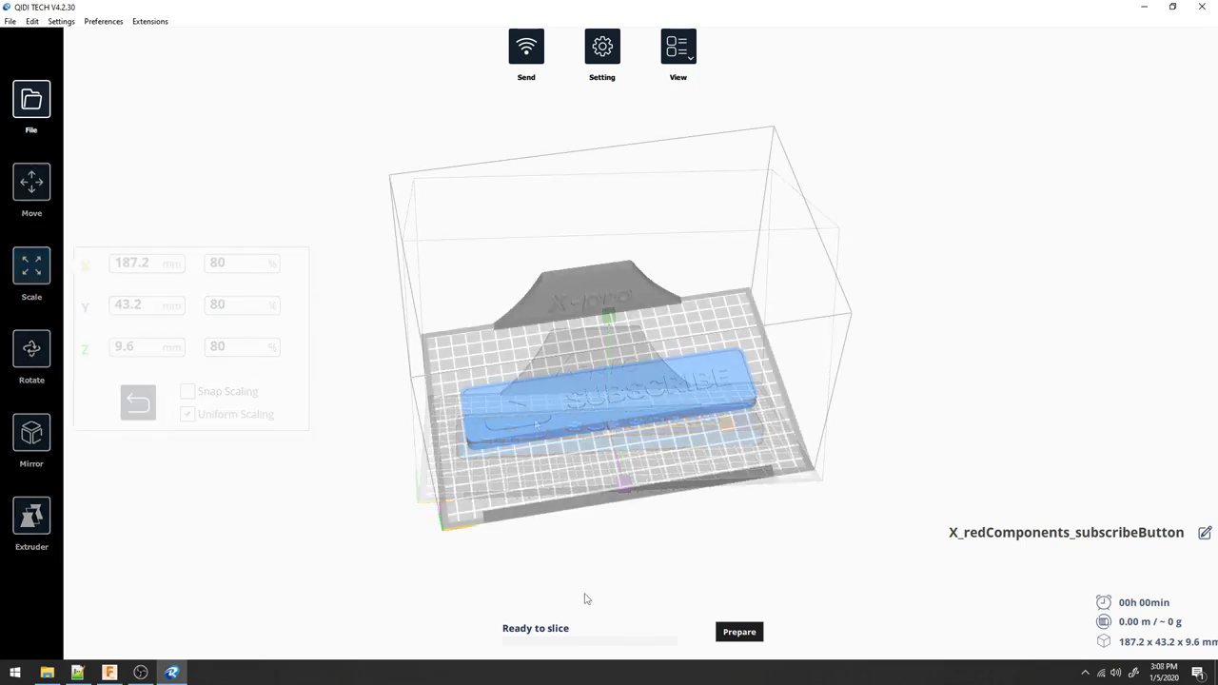
Keep the red part on the Right Extruder and nudge it slightly along Y.
{"action": "left_click", "coordinate": [38, 514]}
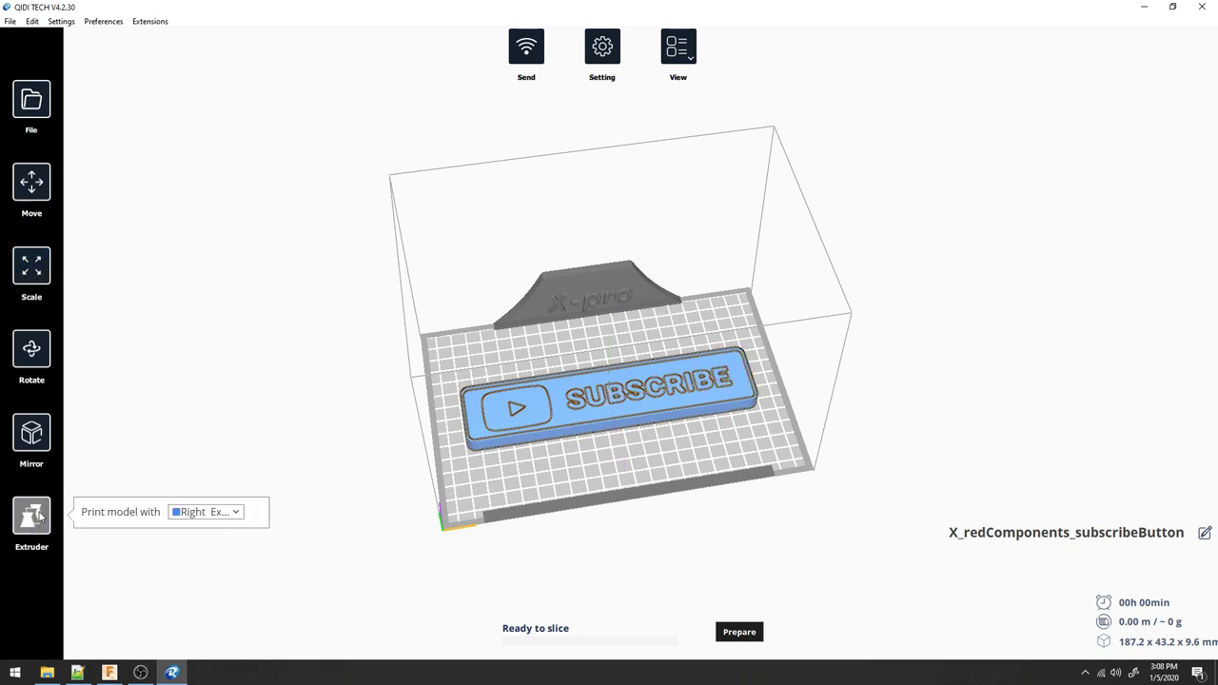
{"action": "left_click", "coordinate": [210, 513]}
{"action": "left_click", "coordinate": [203, 526]}
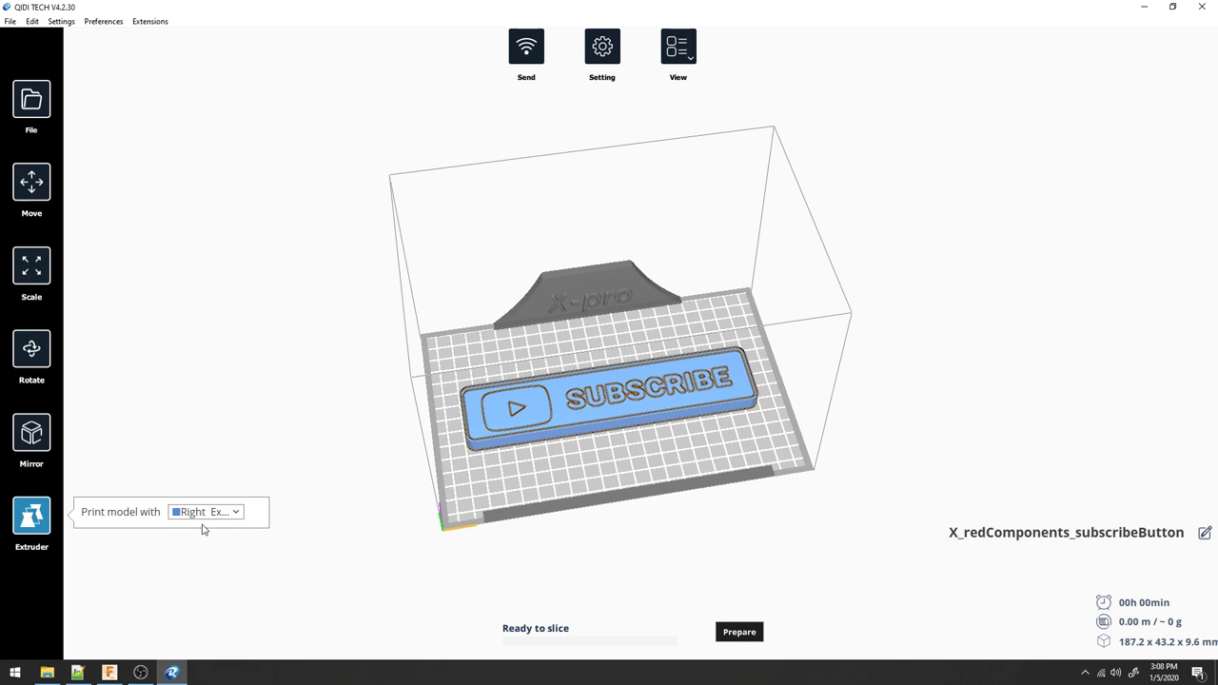
{"action": "left_click", "coordinate": [400, 505]}
{"action": "left_click", "coordinate": [476, 419]}
{"action": "key", "text": "t"}
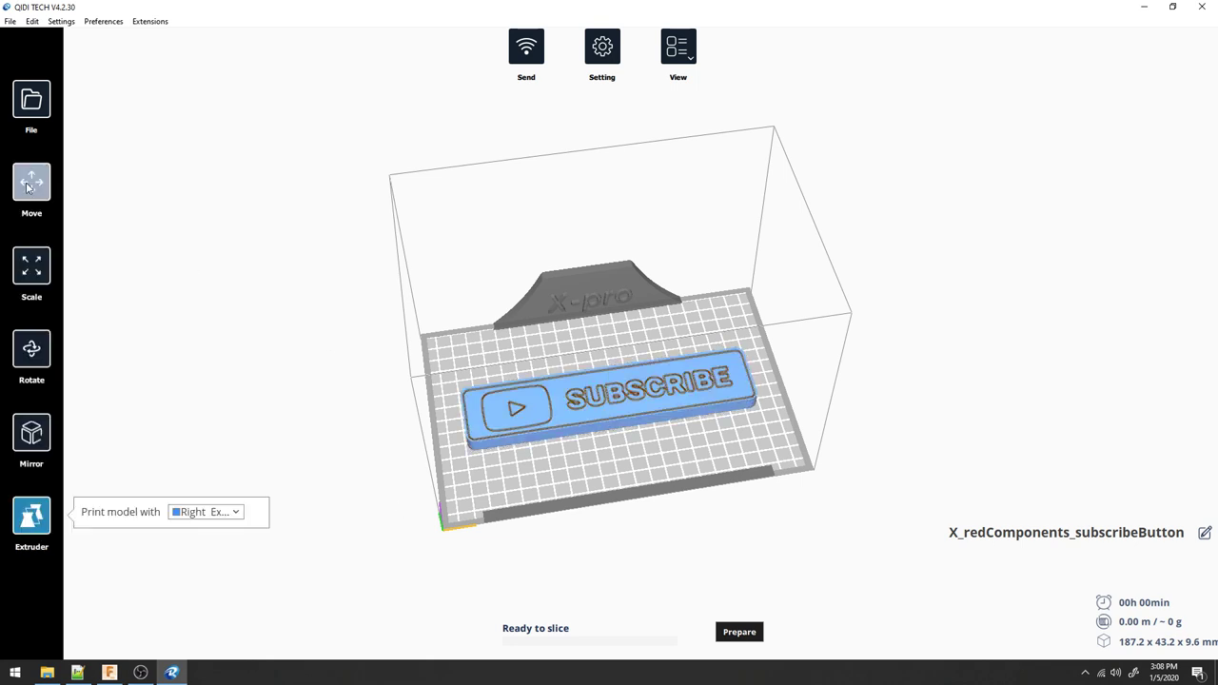
{"action": "left_click_drag", "start_coordinate": [633, 503], "coordinate": [640, 530]}
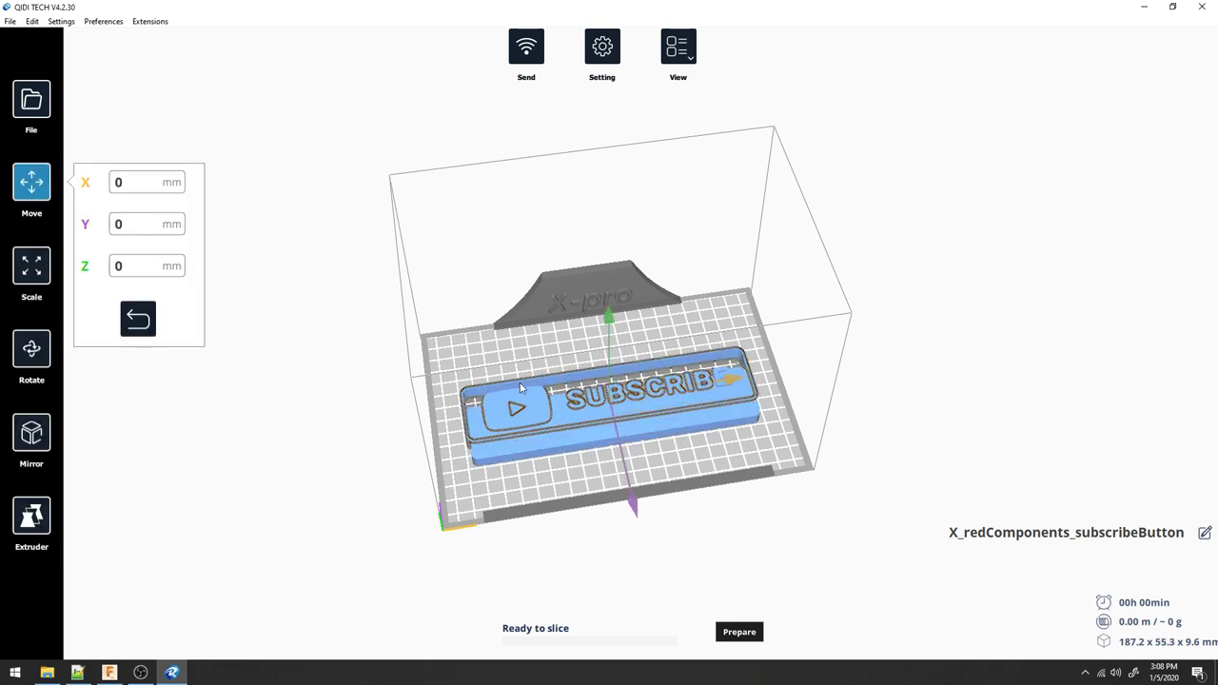
Assign the white part to the Left Extruder.
{"action": "left_click", "coordinate": [32, 516]}
{"action": "left_click", "coordinate": [206, 512]}
{"action": "left_click", "coordinate": [208, 542]}
{"action": "left_click", "coordinate": [309, 552]}
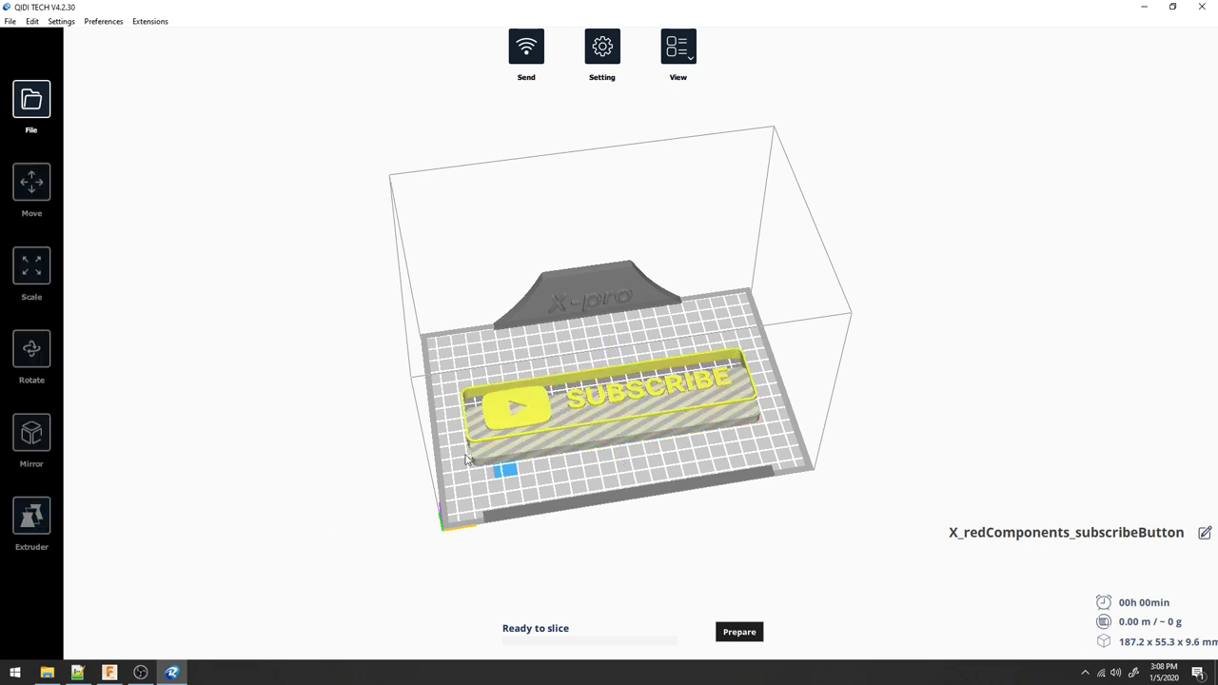
Centre the combined model on the build plate and tilt the view to look down.
{"action": "right_click", "coordinate": [567, 444]}
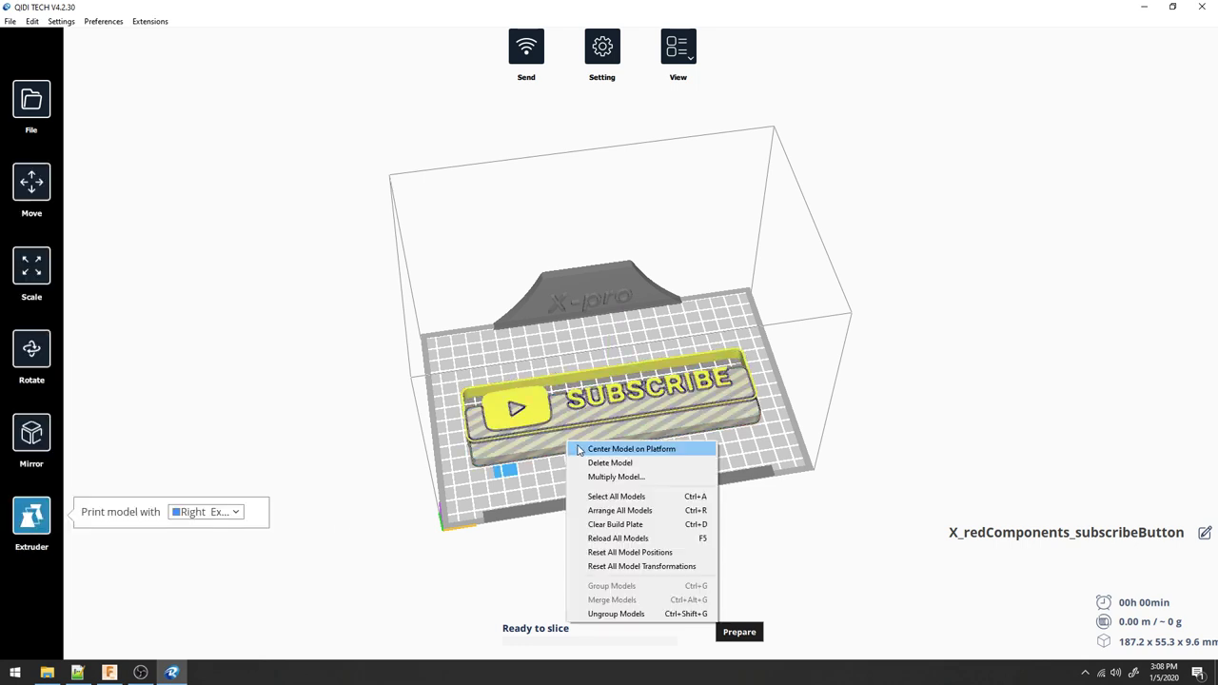
{"action": "left_click", "coordinate": [585, 449]}
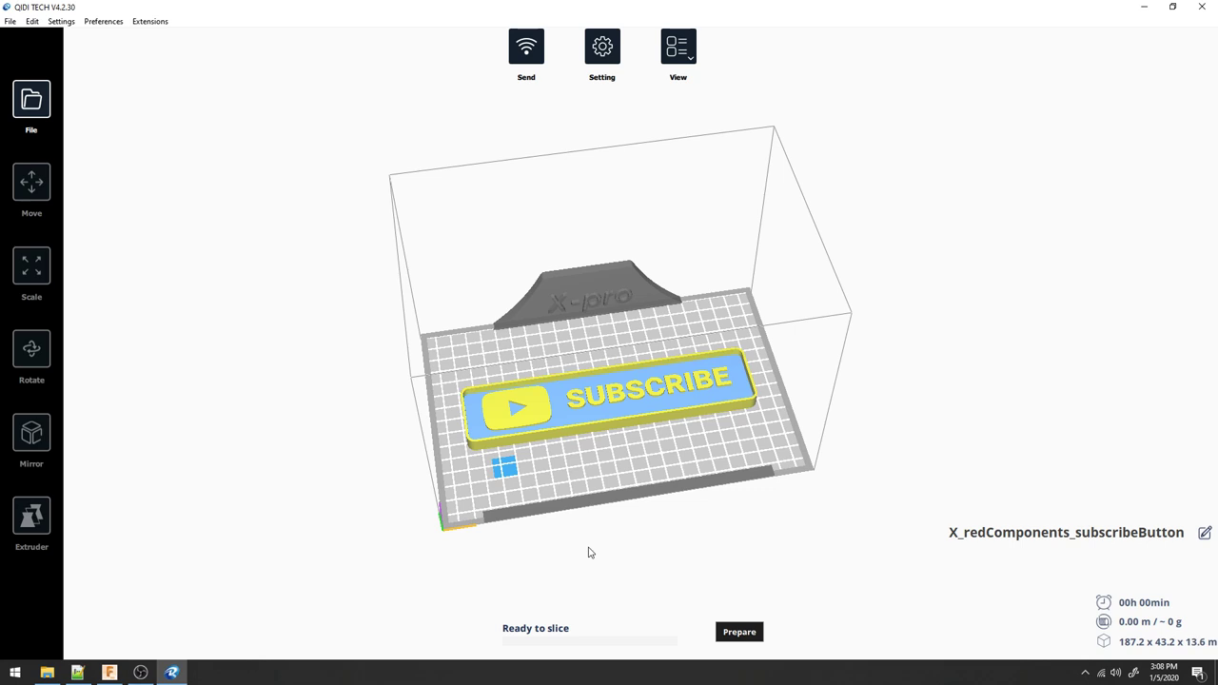
{"action": "mouse_move", "coordinate": [588, 552]}
{"action": "right_mouse_down"}
{"action": "mouse_move", "coordinate": [615, 574]}
{"action": "mouse_move", "coordinate": [592, 620]}
{"action": "right_mouse_up"}
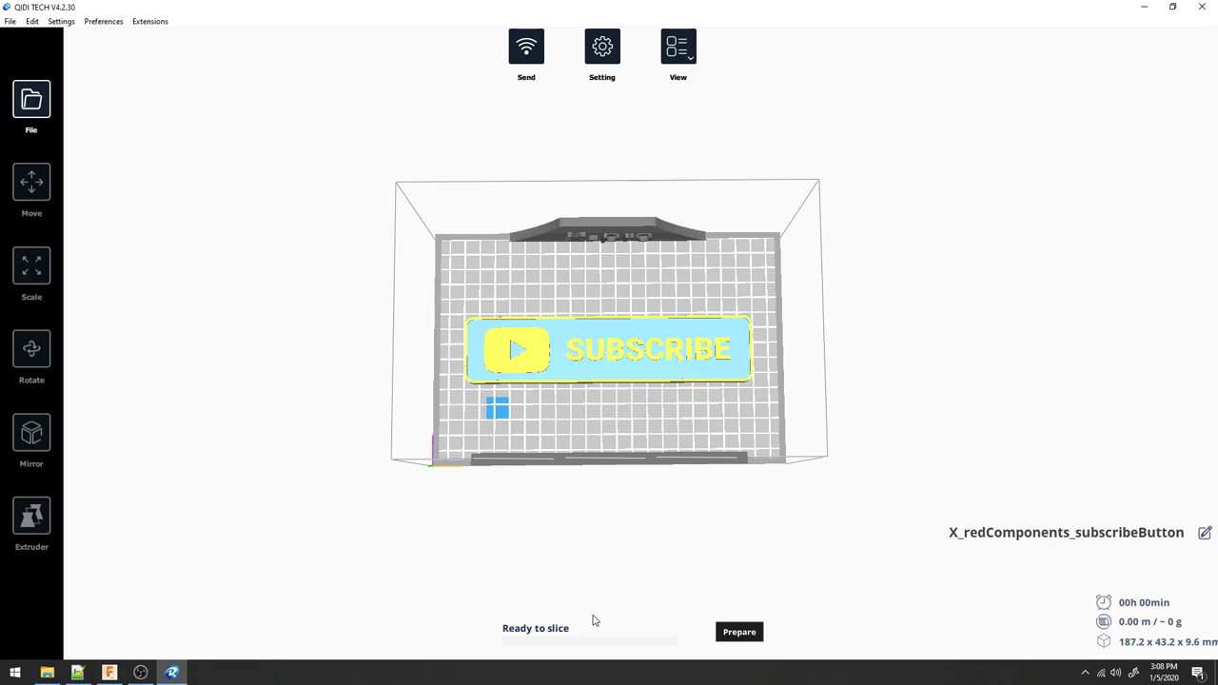
{"action": "left_click", "coordinate": [610, 57]}
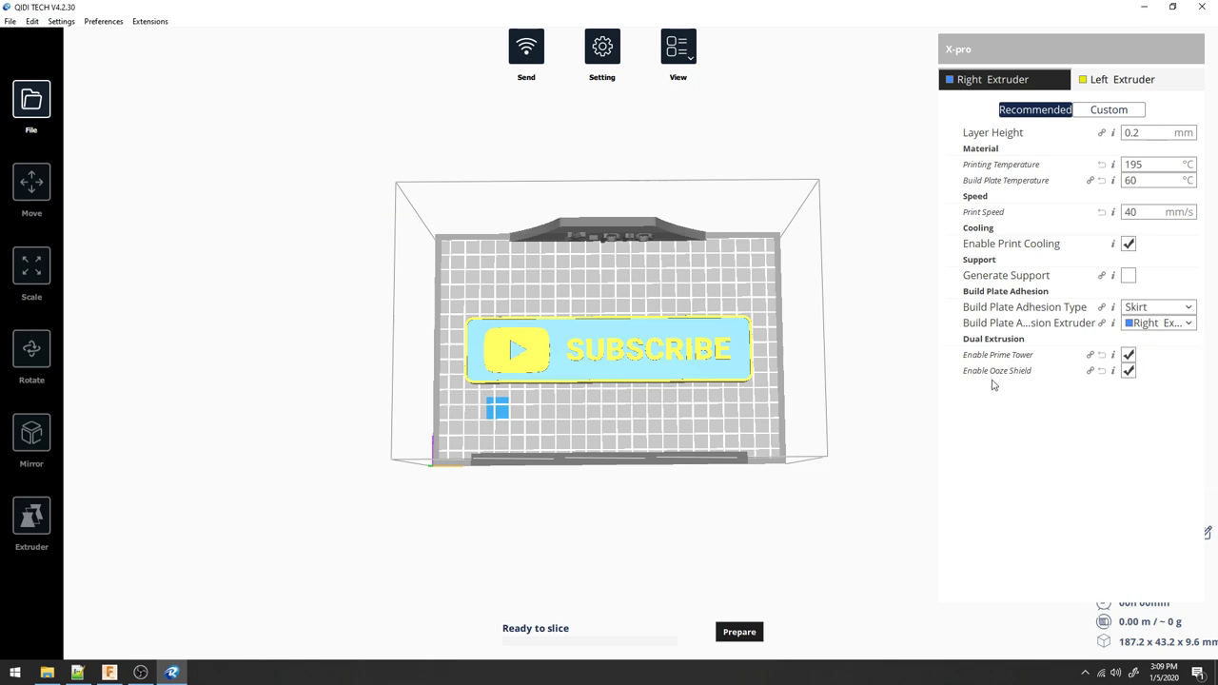
Check the Left Extruder settings, then save whiteComponents_subscribeButton.gcode to the TOSHIBA removable drive.
{"action": "left_click", "coordinate": [1138, 81]}
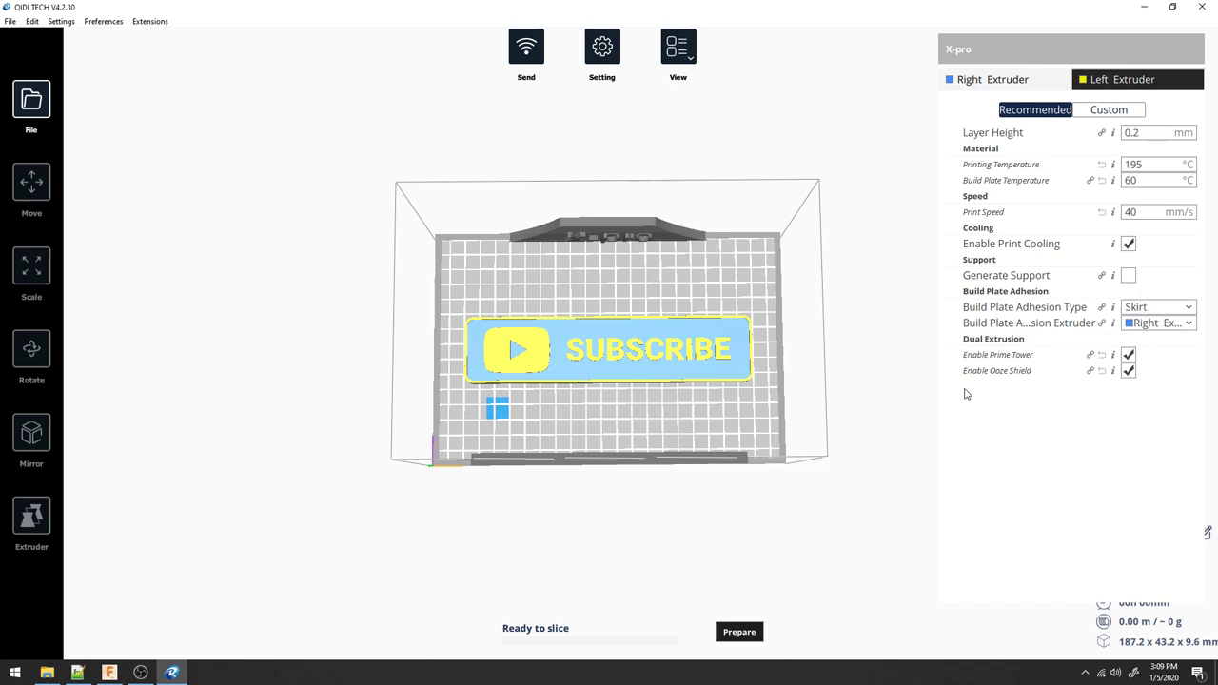
{"action": "left_click", "coordinate": [909, 356]}
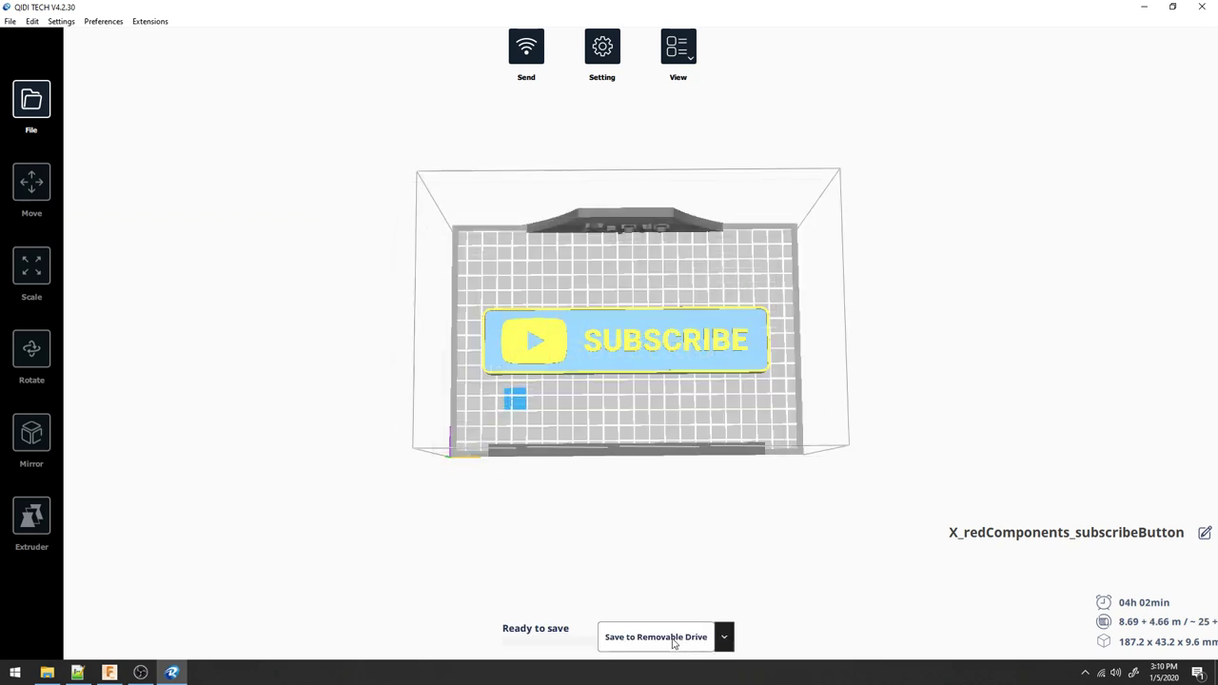
{"action": "left_click", "coordinate": [673, 643]}
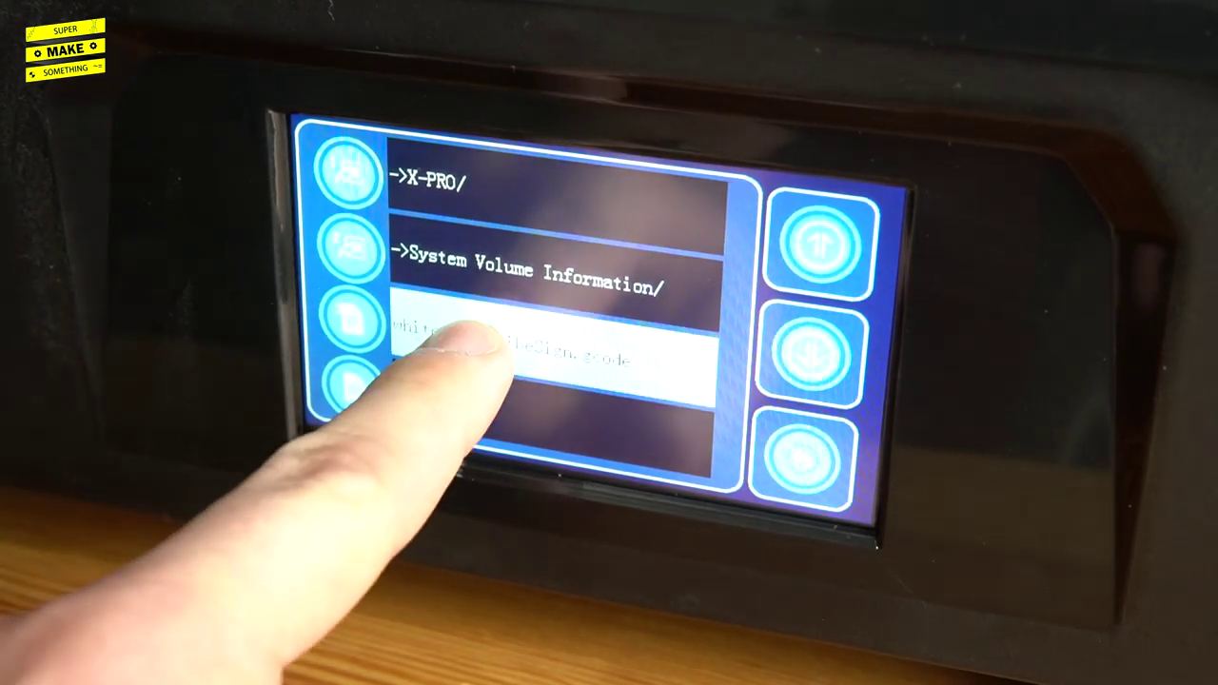
Start printing the chosen G-code file from the printer's touchscreen.
{"action": "left_click", "coordinate": [804, 350]}
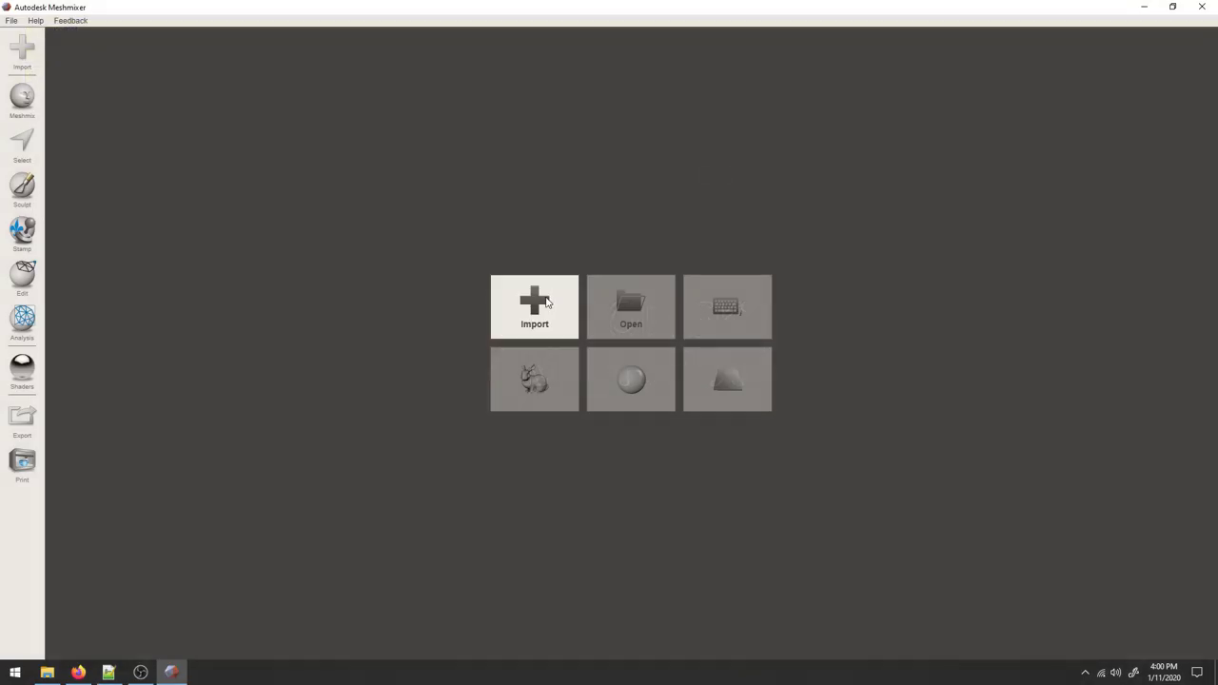
Import BlueShell.stl into the Meshmixer scene.
{"action": "left_click", "coordinate": [547, 303]}
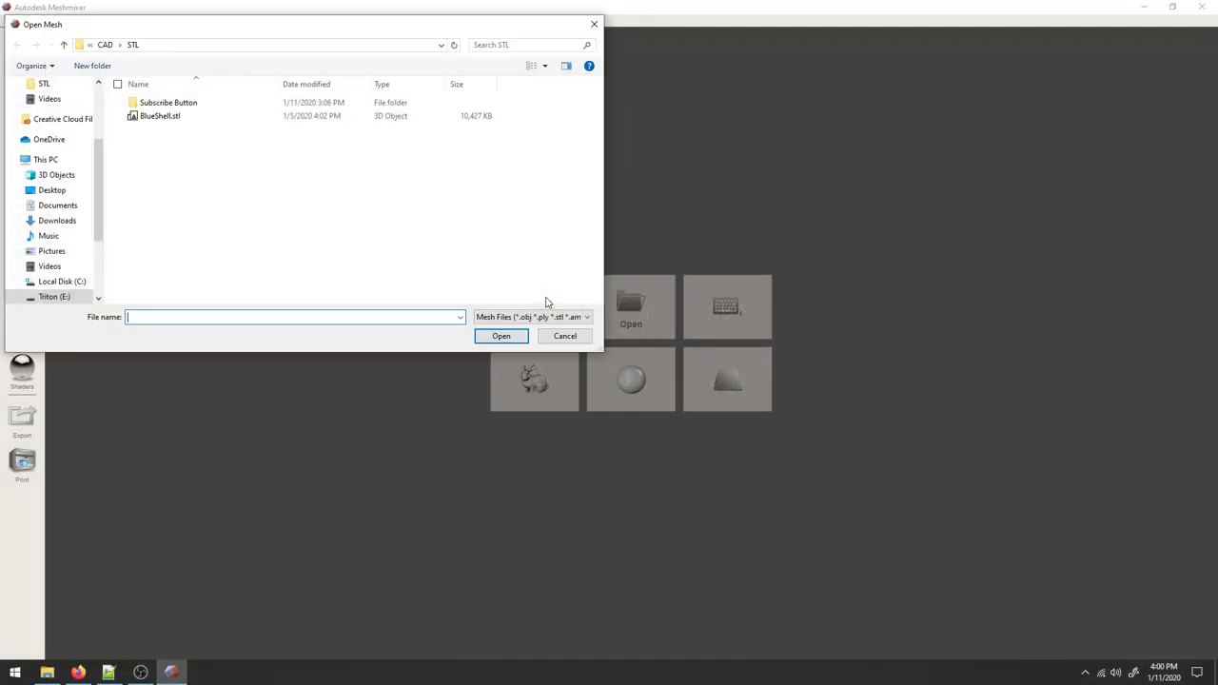
{"action": "double_click", "coordinate": [204, 118]}
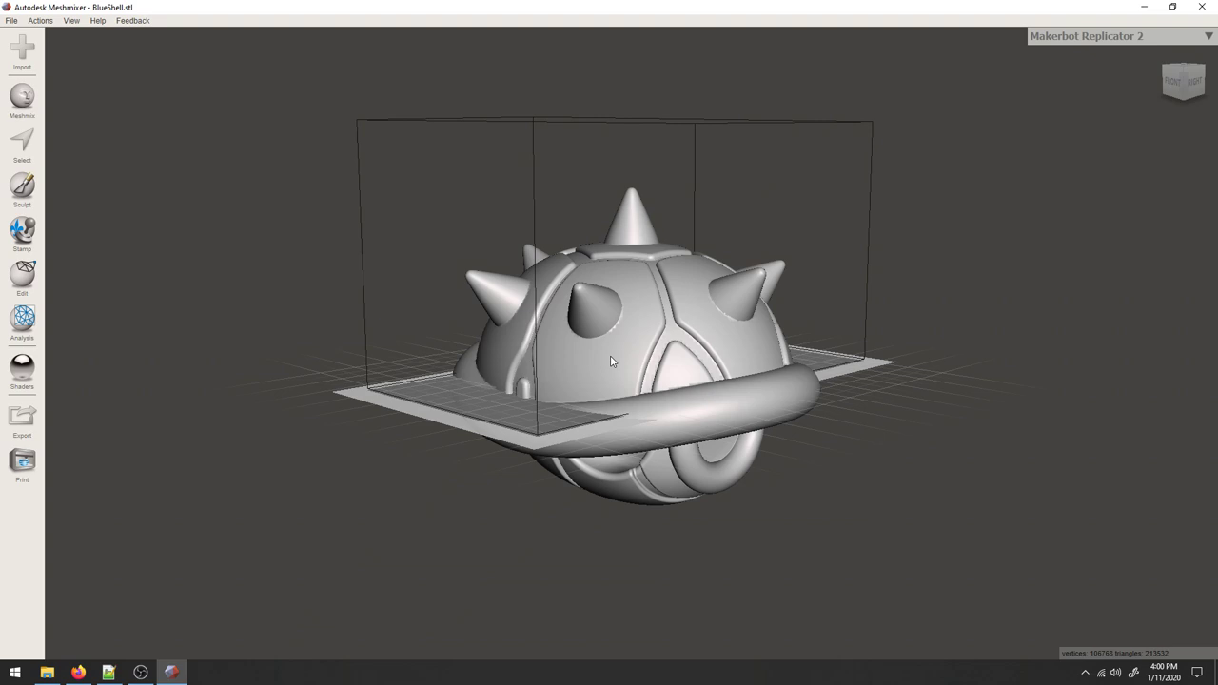
{"action": "left_click", "coordinate": [23, 276]}
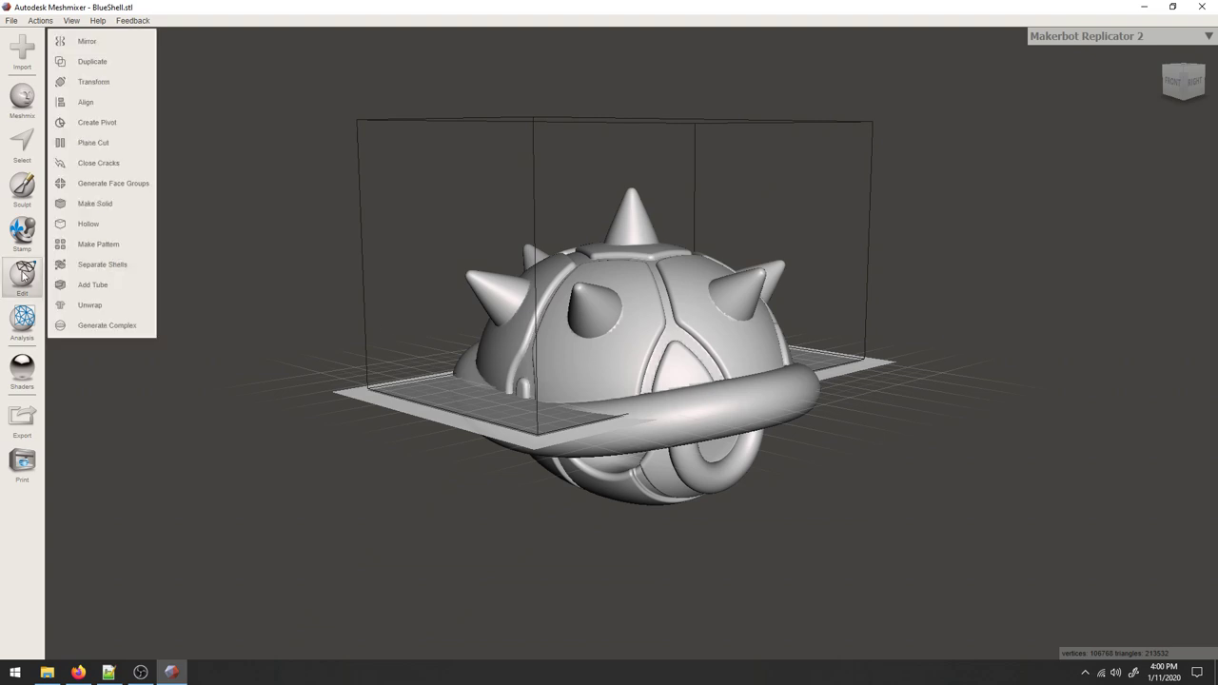
Align the shell's base point to the origin so it sits on the build plate.
{"action": "left_click", "coordinate": [111, 103]}
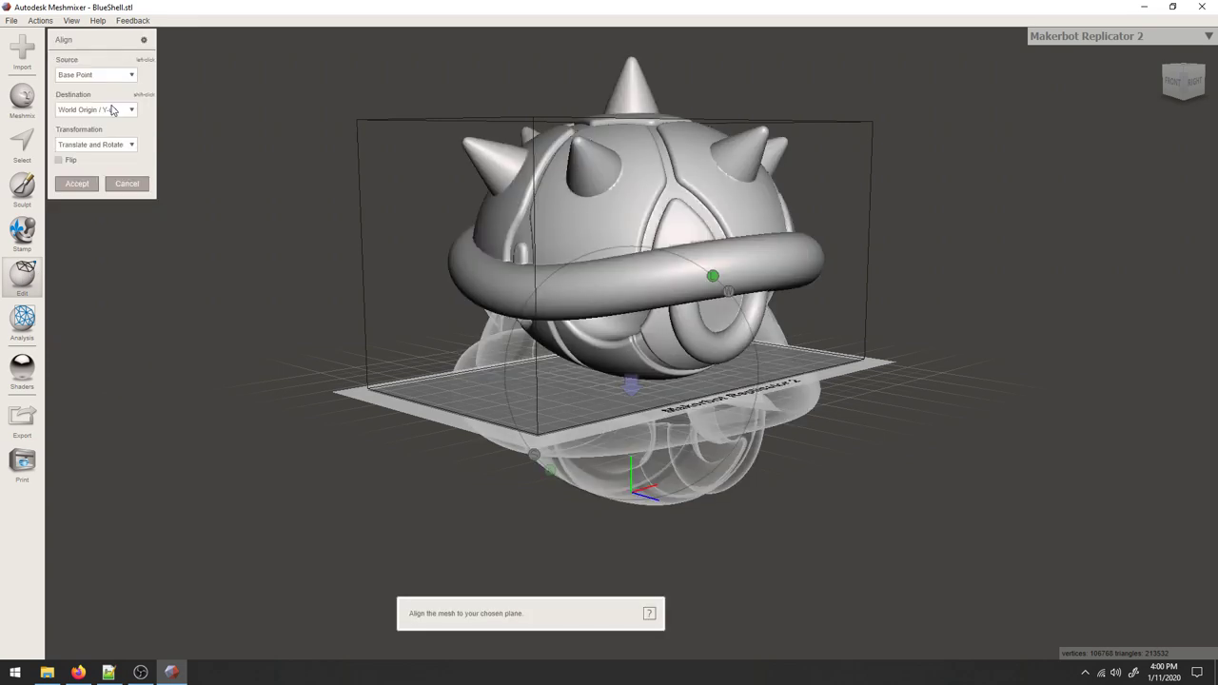
{"action": "left_click", "coordinate": [78, 182]}
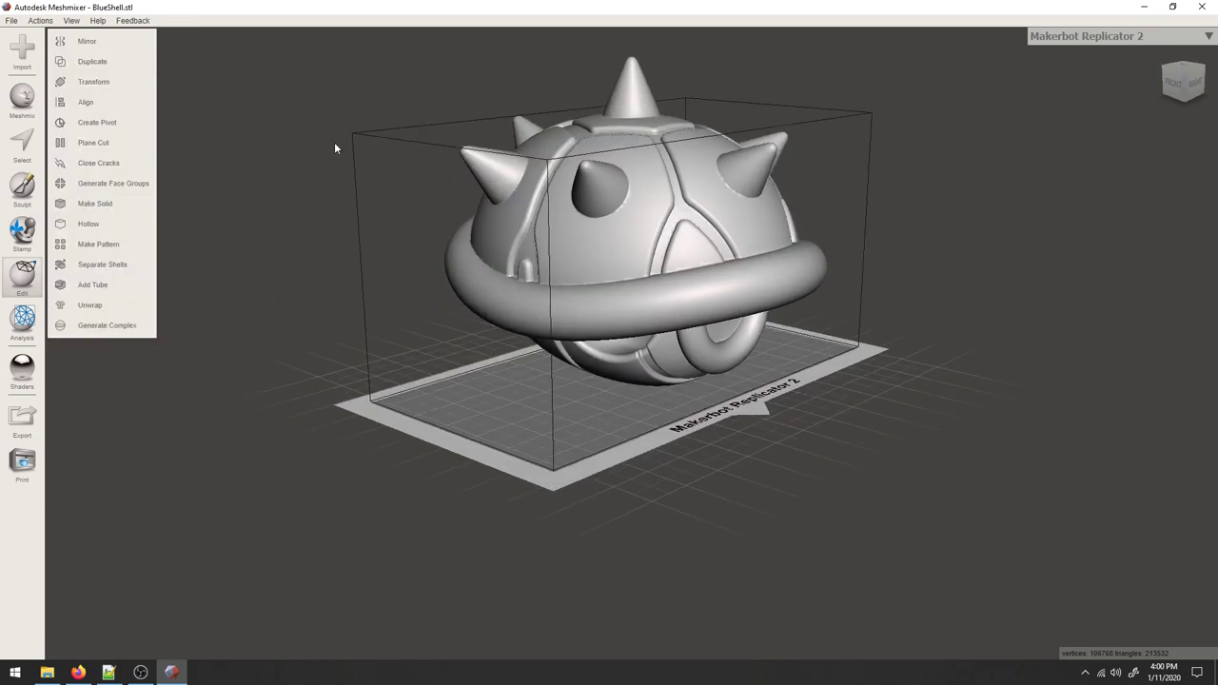
{"action": "mouse_move", "coordinate": [334, 141]}
{"action": "right_mouse_down"}
{"action": "mouse_move", "coordinate": [391, 183]}
{"action": "mouse_move", "coordinate": [585, 240]}
{"action": "mouse_move", "coordinate": [355, 187]}
{"action": "mouse_move", "coordinate": [326, 222]}
{"action": "mouse_move", "coordinate": [566, 239]}
{"action": "right_mouse_up"}
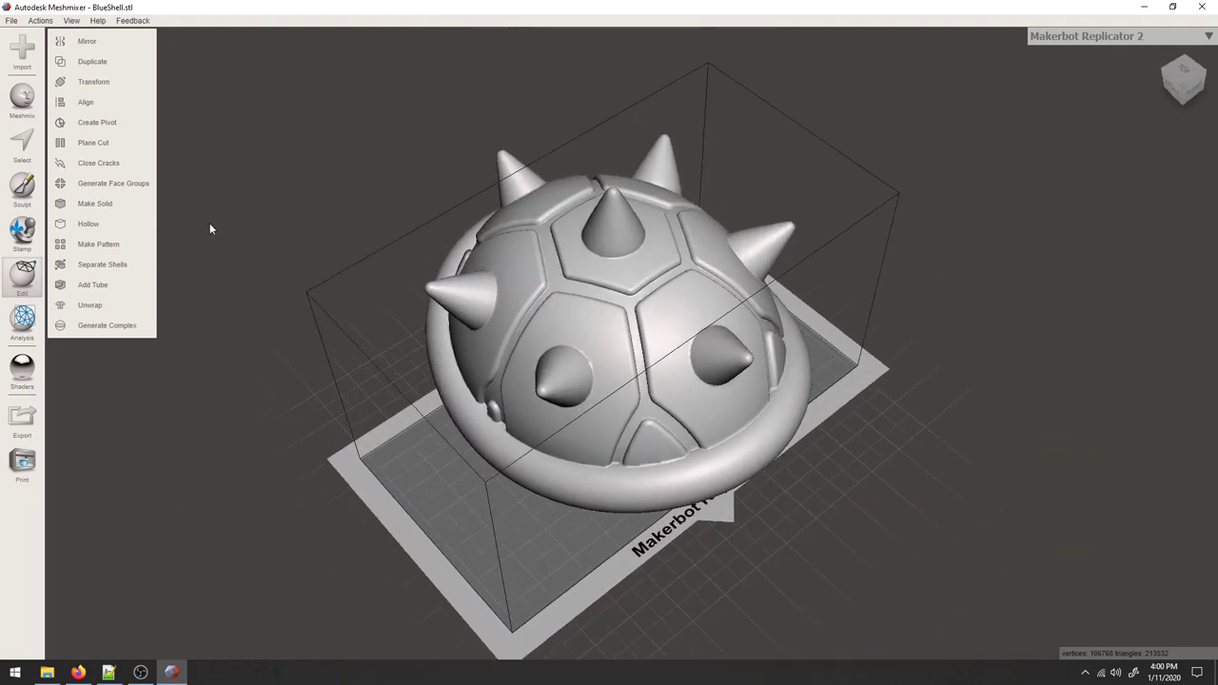
{"action": "left_click", "coordinate": [30, 144]}
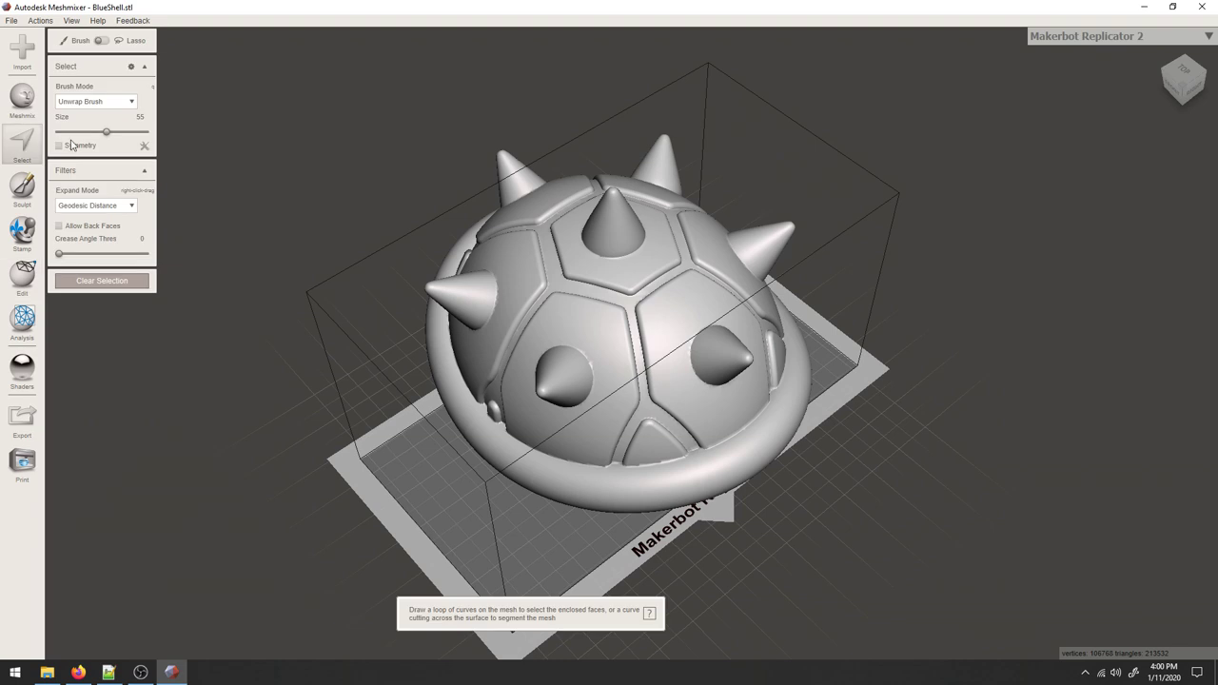
Select the top spike, smooth its boundary, and make it a separate face group.
{"action": "double_click", "coordinate": [607, 219]}
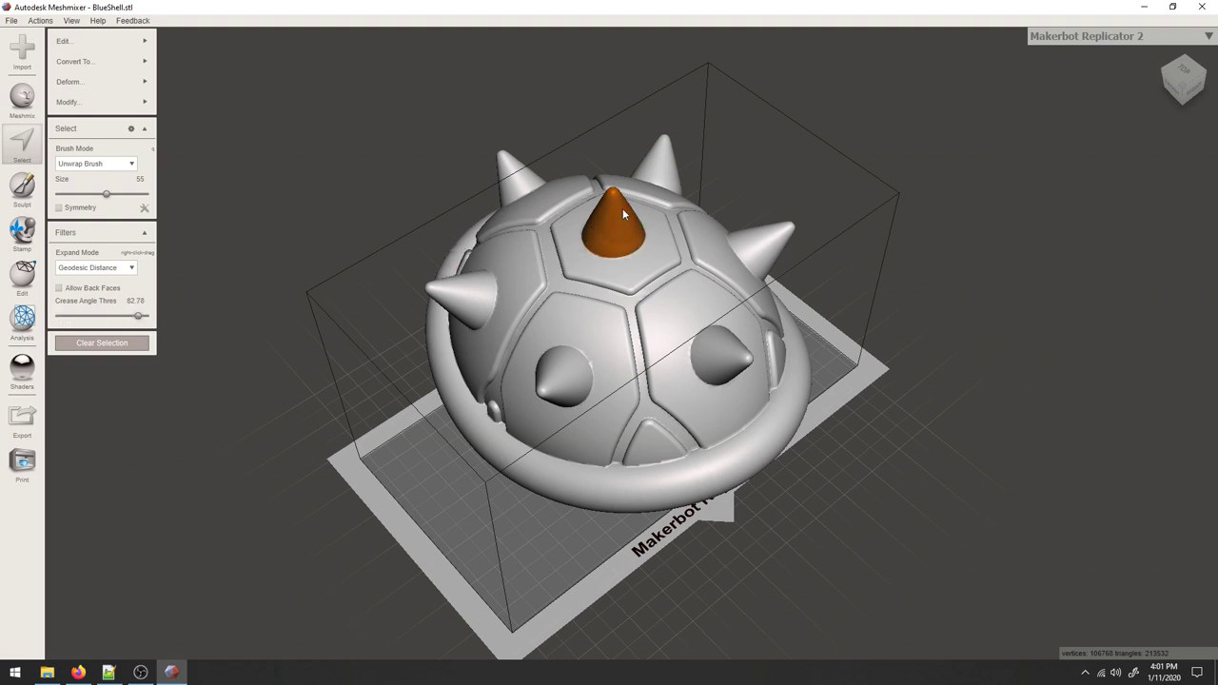
{"action": "mouse_move", "coordinate": [623, 208]}
{"action": "right_mouse_down"}
{"action": "mouse_move", "coordinate": [615, 235]}
{"action": "mouse_move", "coordinate": [792, 284]}
{"action": "mouse_move", "coordinate": [964, 288]}
{"action": "mouse_move", "coordinate": [877, 219]}
{"action": "right_mouse_up"}
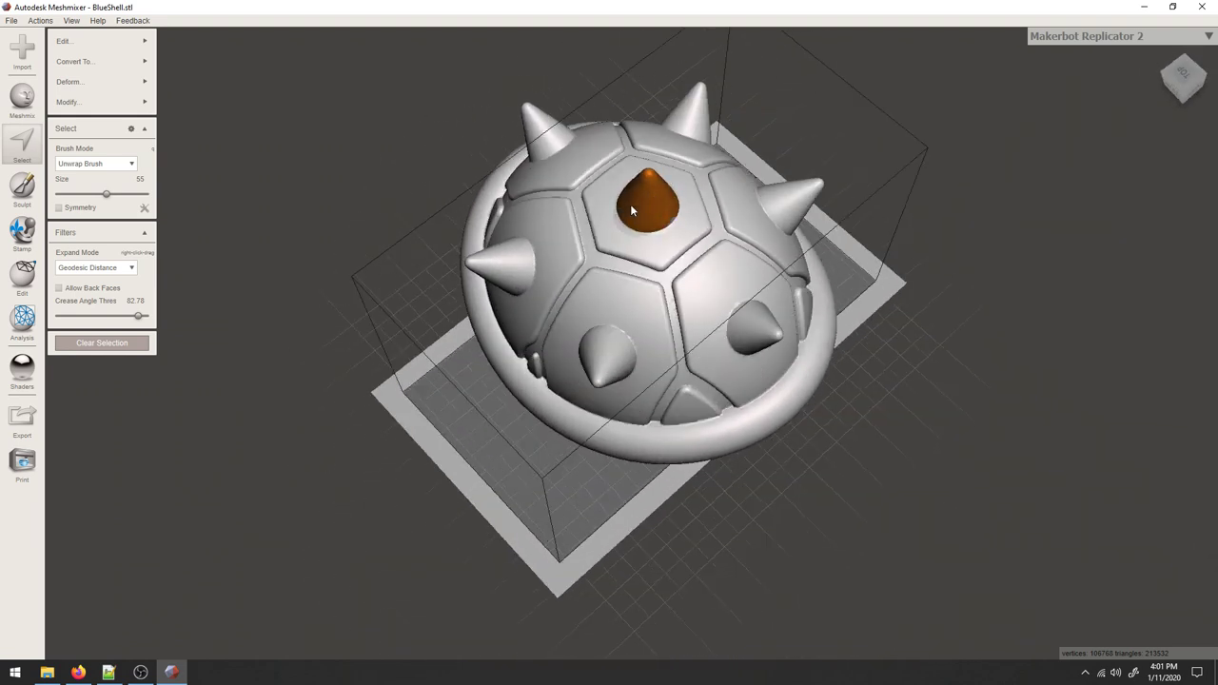
{"action": "right_click_drag", "start_coordinate": [630, 204], "coordinate": [606, 183]}
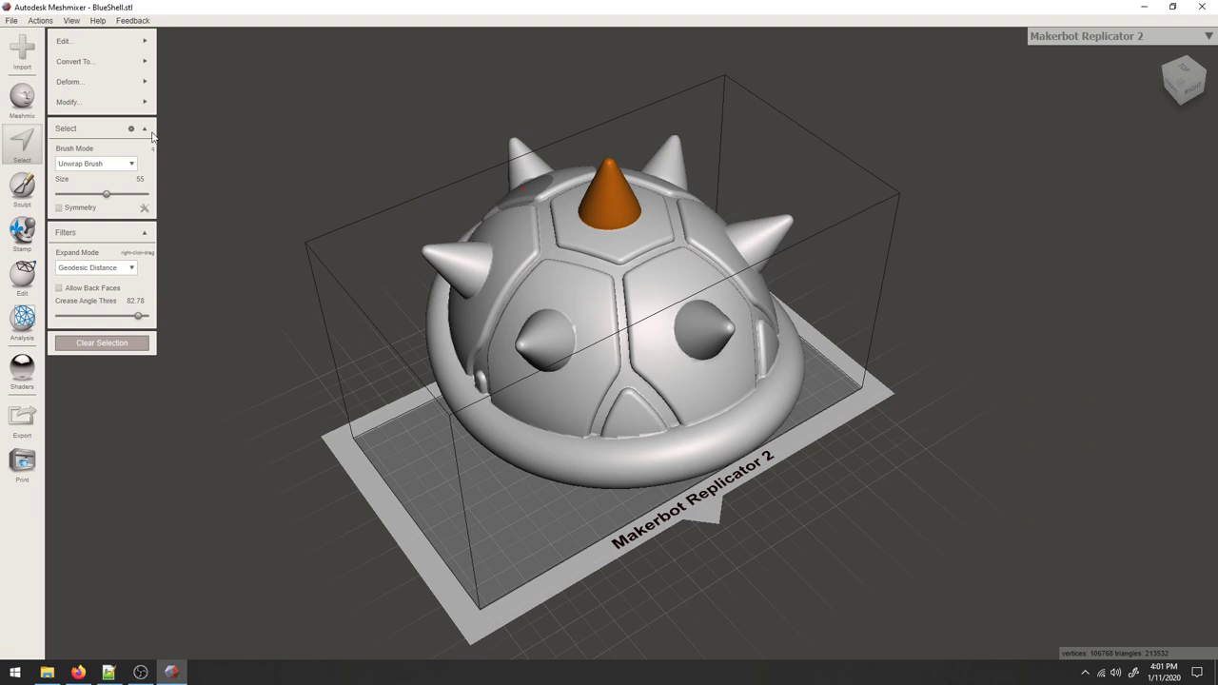
{"action": "left_click", "coordinate": [113, 105]}
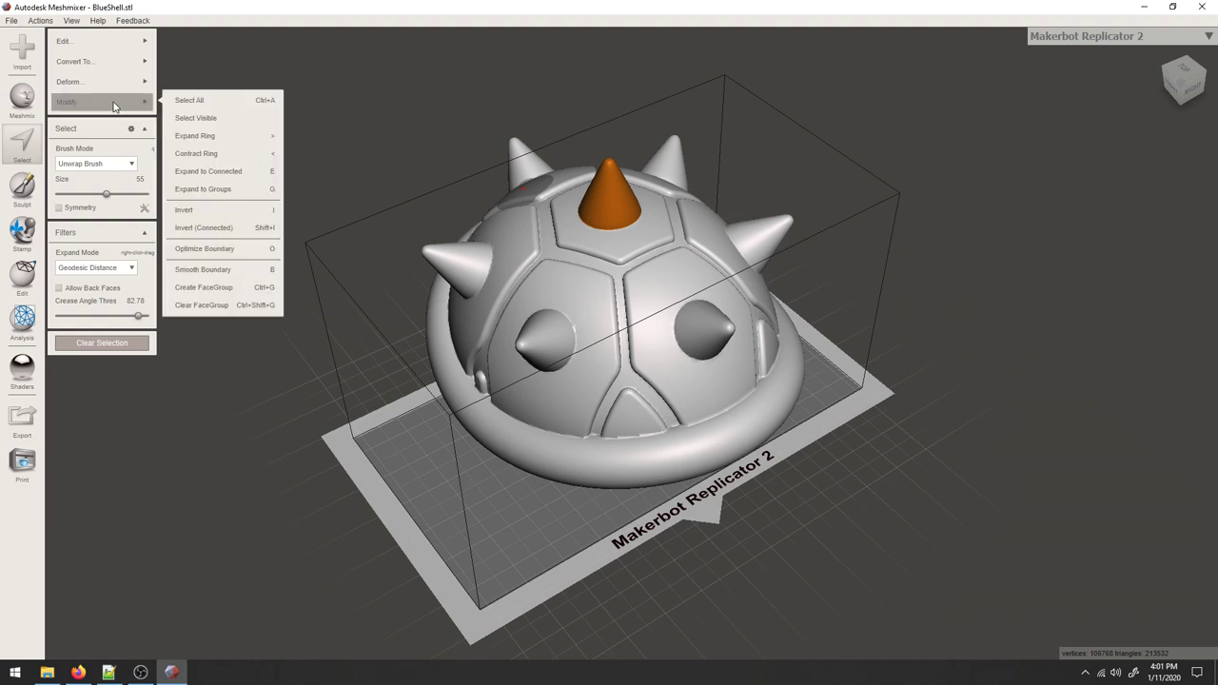
{"action": "left_click", "coordinate": [231, 269]}
{"action": "mouse_move", "coordinate": [508, 215]}
{"action": "right_mouse_down"}
{"action": "mouse_move", "coordinate": [641, 240]}
{"action": "mouse_move", "coordinate": [759, 241]}
{"action": "mouse_move", "coordinate": [819, 212]}
{"action": "mouse_move", "coordinate": [401, 190]}
{"action": "mouse_move", "coordinate": [302, 229]}
{"action": "right_mouse_up"}
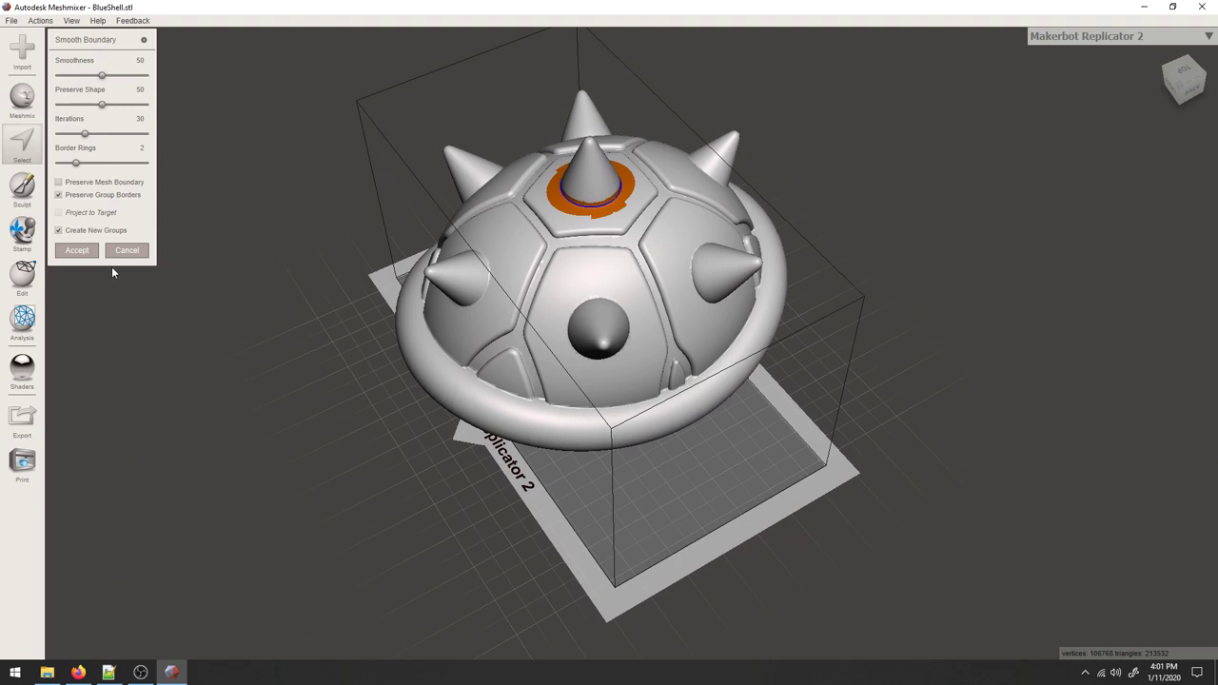
{"action": "left_click", "coordinate": [76, 250]}
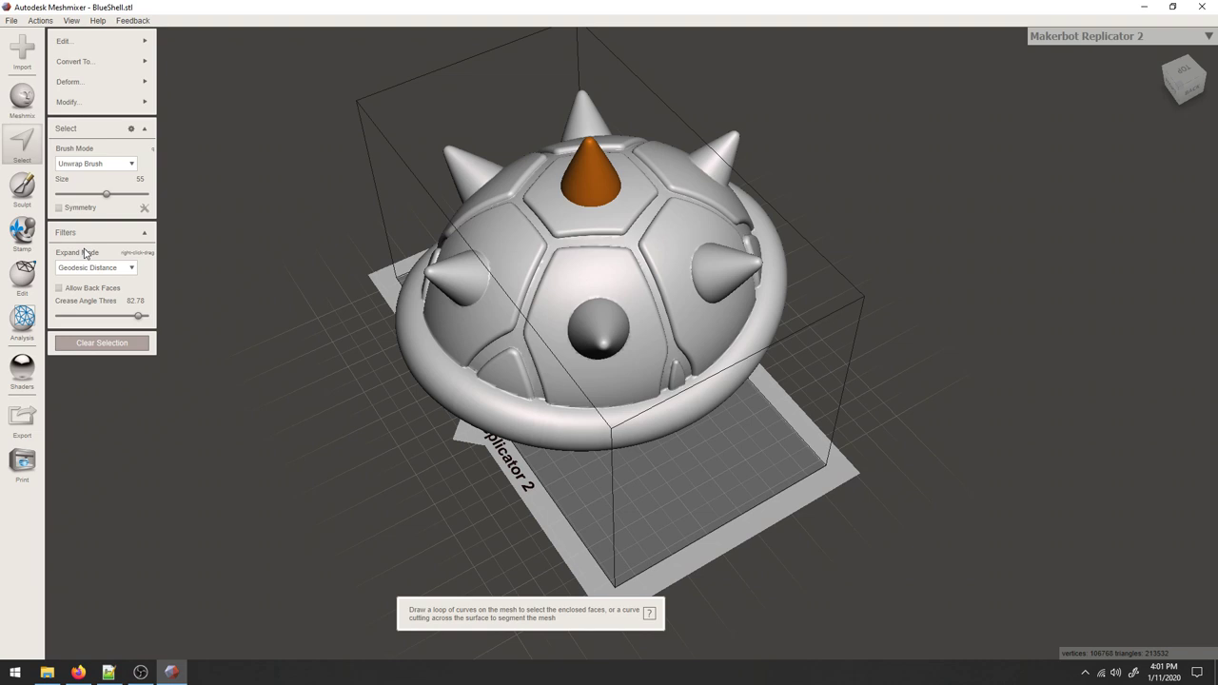
{"action": "left_click", "coordinate": [139, 105]}
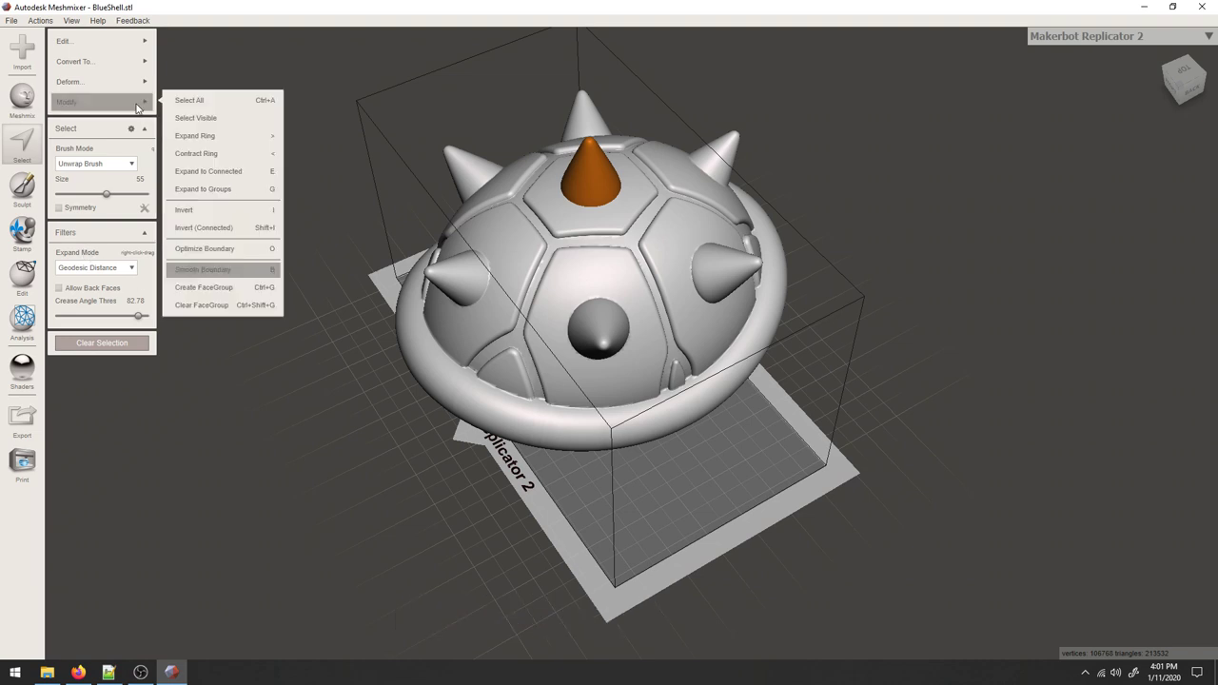
{"action": "left_click", "coordinate": [249, 286]}
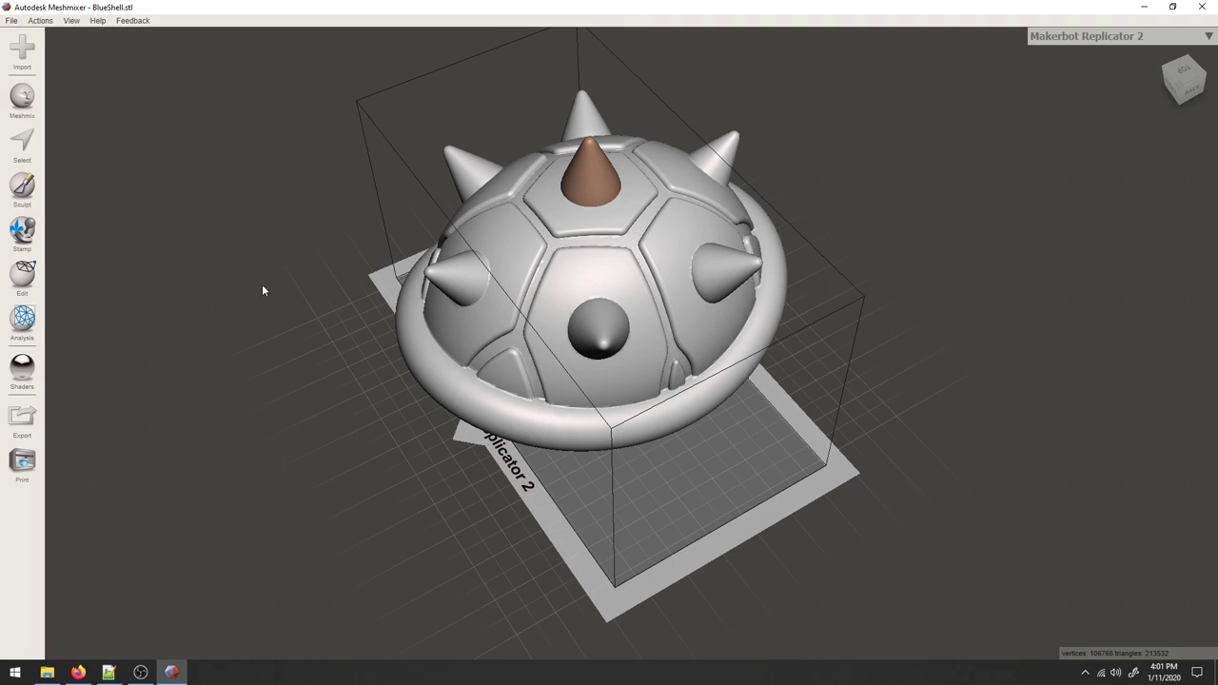
Select the front spike, smooth its boundary, and make it a face group.
{"action": "mouse_move", "coordinate": [559, 150]}
{"action": "right_mouse_down"}
{"action": "mouse_move", "coordinate": [543, 193]}
{"action": "mouse_move", "coordinate": [771, 183]}
{"action": "mouse_move", "coordinate": [710, 168]}
{"action": "right_mouse_up"}
{"action": "key", "text": "s"}
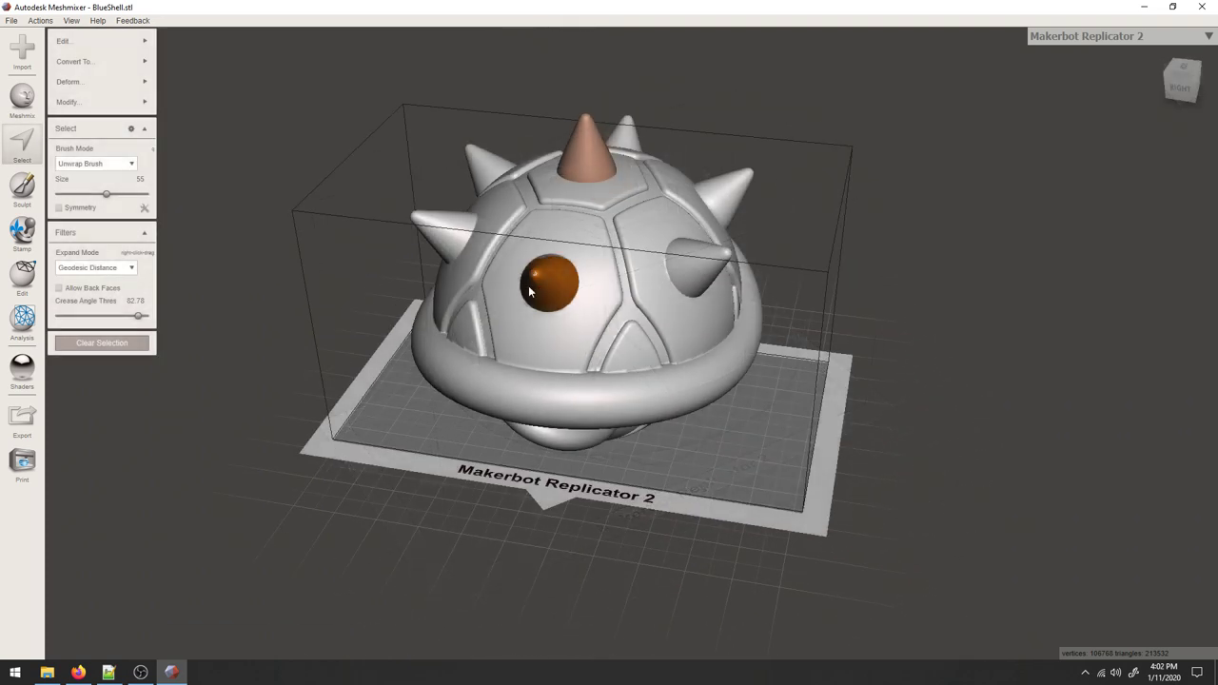
{"action": "double_click", "coordinate": [490, 271]}
{"action": "right_click_drag", "start_coordinate": [467, 276], "coordinate": [571, 285]}
{"action": "left_click", "coordinate": [68, 102]}
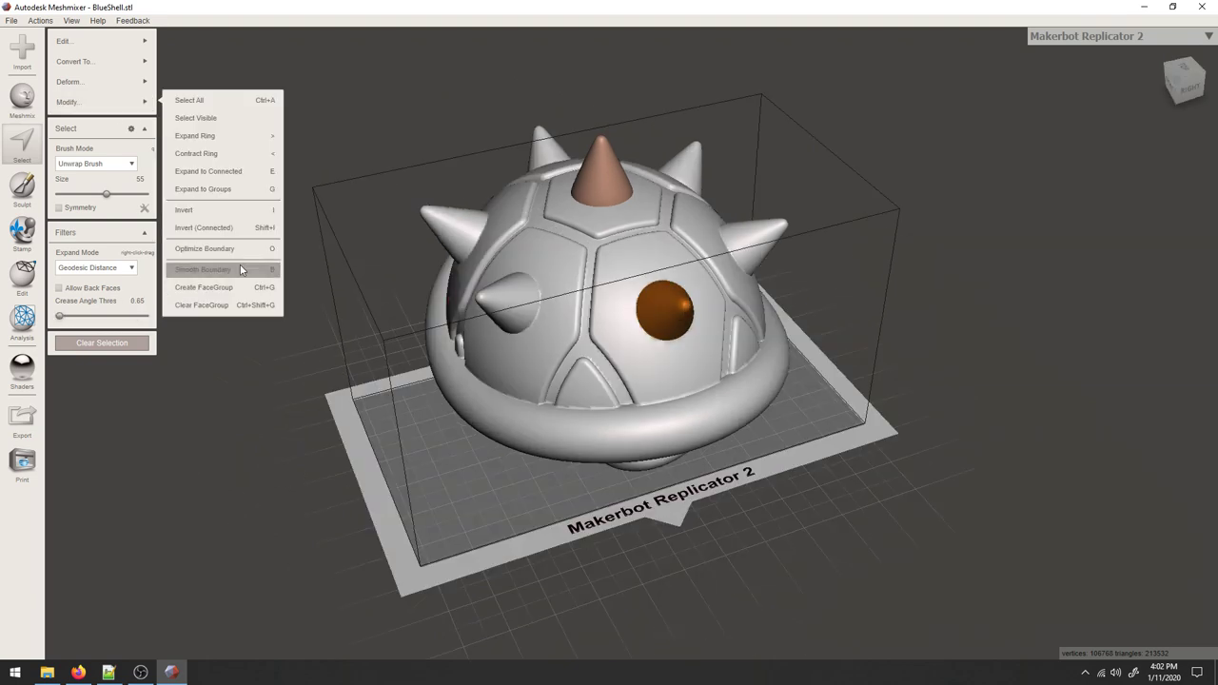
{"action": "left_click", "coordinate": [219, 266]}
{"action": "right_click_drag", "start_coordinate": [828, 317], "coordinate": [724, 285]}
{"action": "left_click", "coordinate": [84, 257]}
{"action": "key", "text": "s"}
Select the right-hand spike and smooth its boundary.
{"action": "mouse_move", "coordinate": [605, 334]}
{"action": "right_mouse_down"}
{"action": "mouse_move", "coordinate": [810, 330]}
{"action": "mouse_move", "coordinate": [564, 287]}
{"action": "mouse_move", "coordinate": [498, 298]}
{"action": "right_mouse_up"}
{"action": "double_click", "coordinate": [810, 329]}
{"action": "left_click", "coordinate": [78, 108]}
{"action": "left_click", "coordinate": [203, 269]}
{"action": "left_click", "coordinate": [71, 240]}
{"action": "mouse_move", "coordinate": [571, 314]}
{"action": "right_mouse_down"}
{"action": "mouse_move", "coordinate": [655, 327]}
{"action": "mouse_move", "coordinate": [638, 316]}
{"action": "right_mouse_up"}
{"action": "key", "text": "s"}
Smooth the camera-facing spike and the left spike, making each its own face group.
{"action": "double_click", "coordinate": [655, 328]}
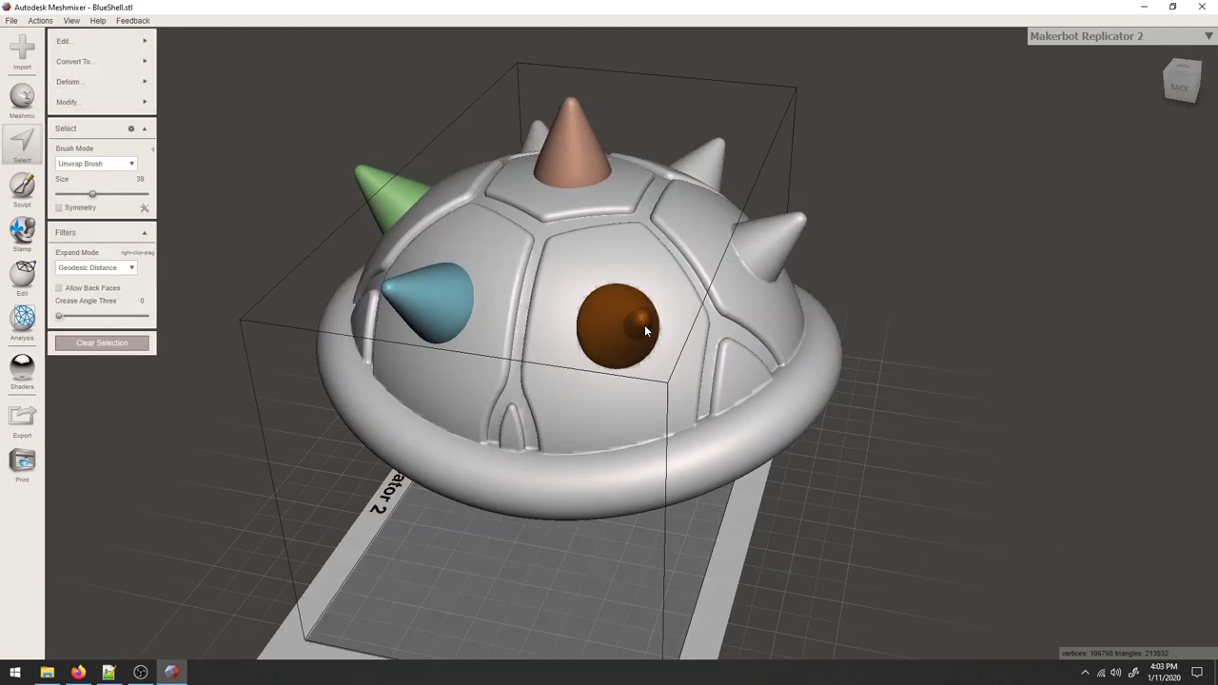
{"action": "scroll", "coordinate": [645, 323], "scroll_direction": "up", "scroll_amount": 3}
{"action": "key", "text": "b"}
{"action": "left_click", "coordinate": [77, 249]}
{"action": "right_click_drag", "start_coordinate": [609, 314], "coordinate": [533, 305]}
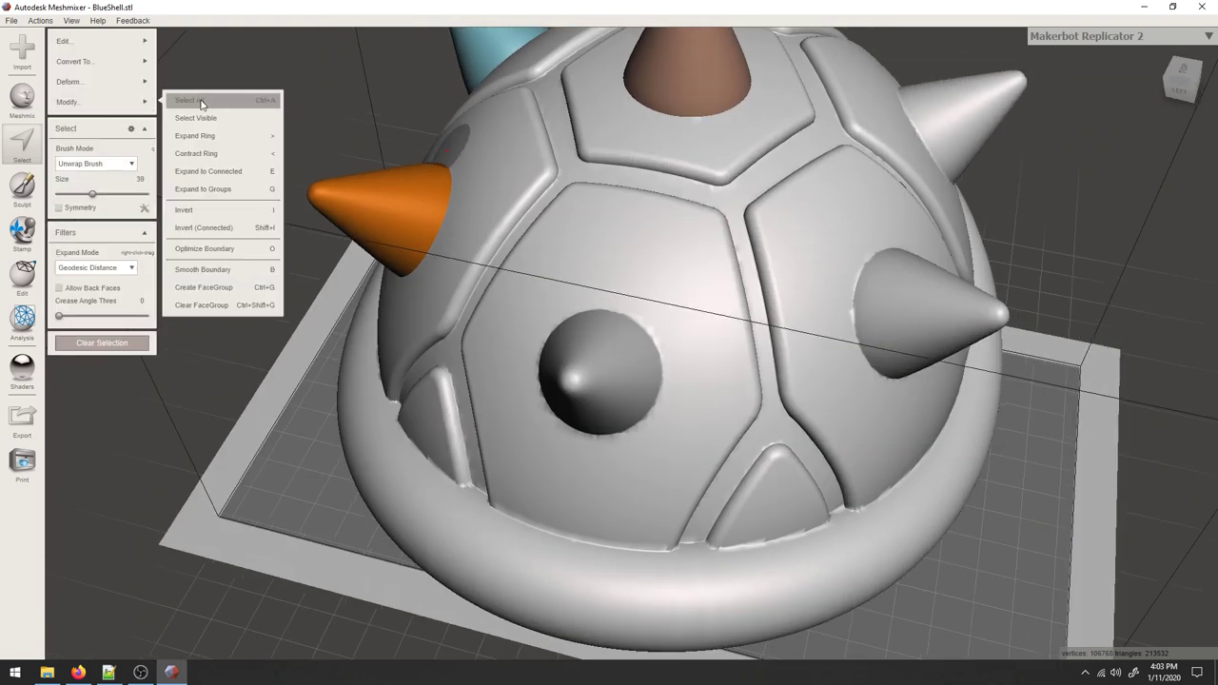
{"action": "left_click", "coordinate": [204, 103]}
{"action": "key", "text": "b"}
Paint-select the central sphere, smooth its boundary, and orbit to check all spikes.
{"action": "left_click", "coordinate": [77, 250]}
{"action": "right_click_drag", "start_coordinate": [441, 303], "coordinate": [678, 233]}
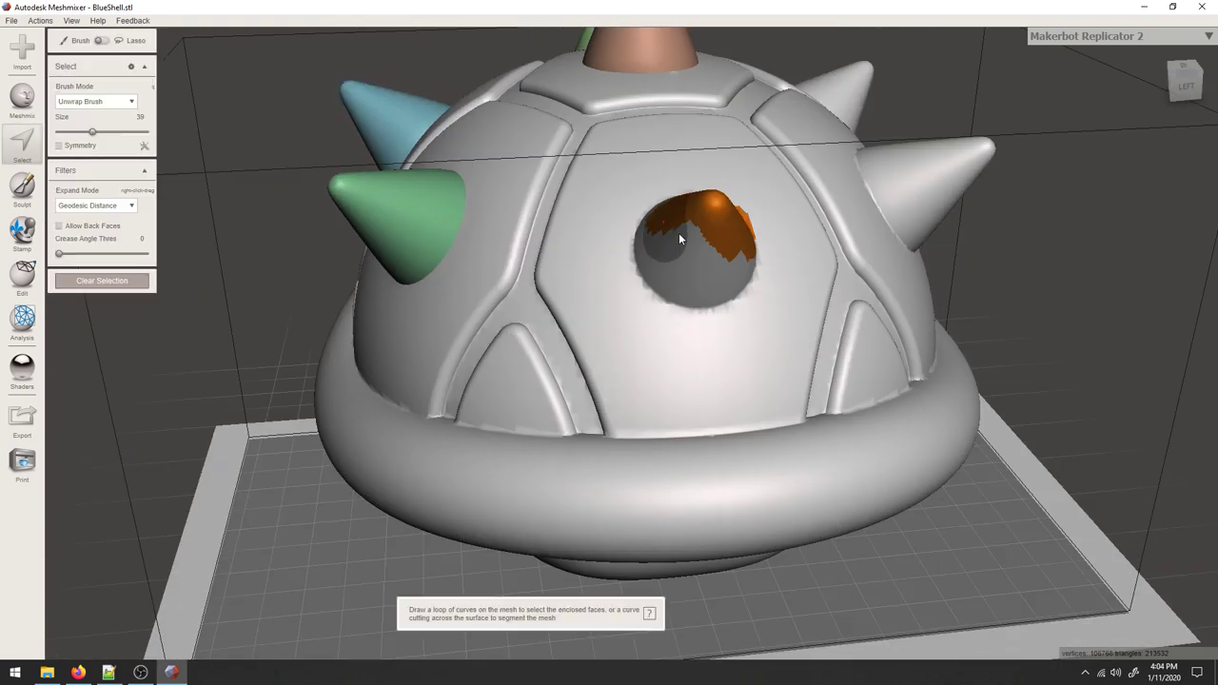
{"action": "key", "text": "Escape"}
{"action": "left_click", "coordinate": [700, 285]}
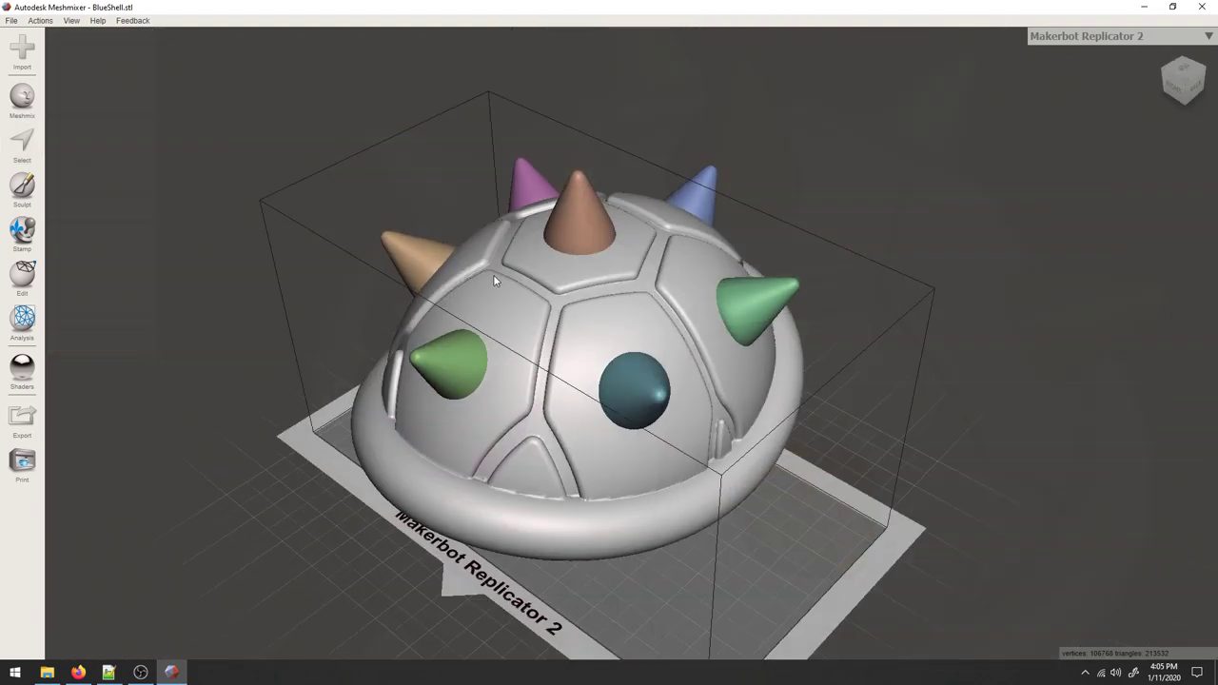
{"action": "mouse_move", "coordinate": [493, 275]}
{"action": "right_mouse_down"}
{"action": "mouse_move", "coordinate": [297, 256]}
{"action": "mouse_move", "coordinate": [485, 311]}
{"action": "mouse_move", "coordinate": [658, 335]}
{"action": "mouse_move", "coordinate": [713, 315]}
{"action": "mouse_move", "coordinate": [712, 228]}
{"action": "right_mouse_up"}
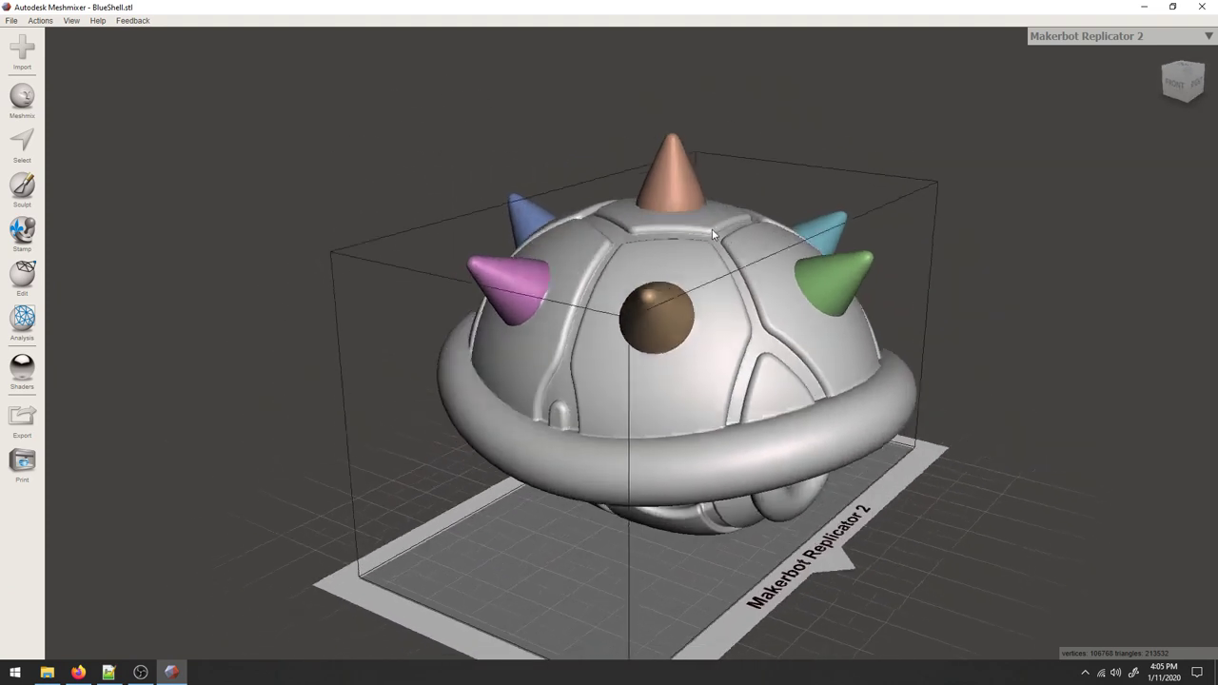
Auto-generate a remeshed complex from the BlueShell face groups and accept it.
{"action": "left_click", "coordinate": [23, 279]}
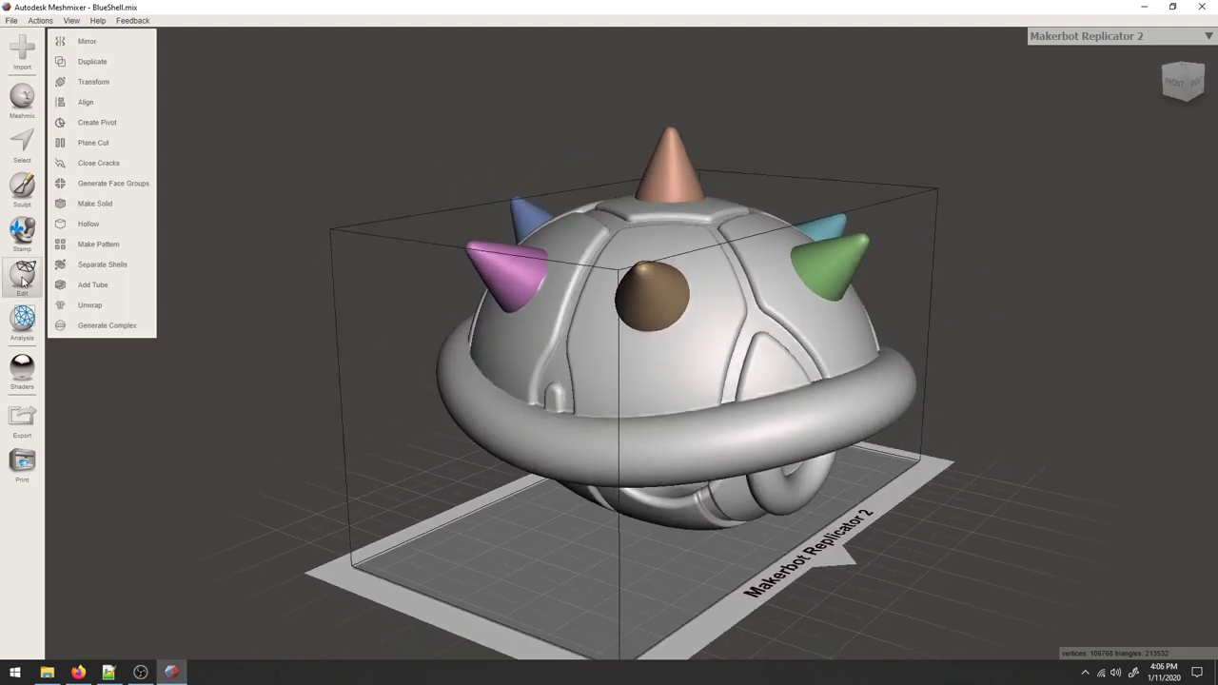
{"action": "left_click", "coordinate": [108, 326]}
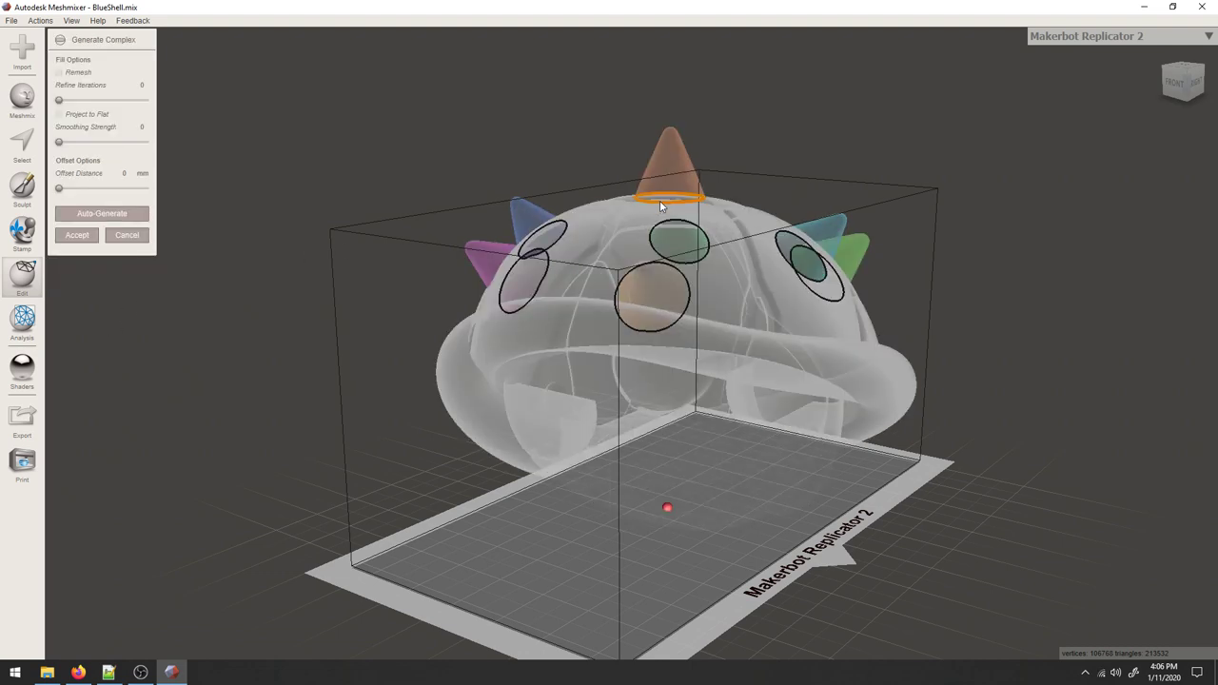
{"action": "left_click", "coordinate": [660, 200]}
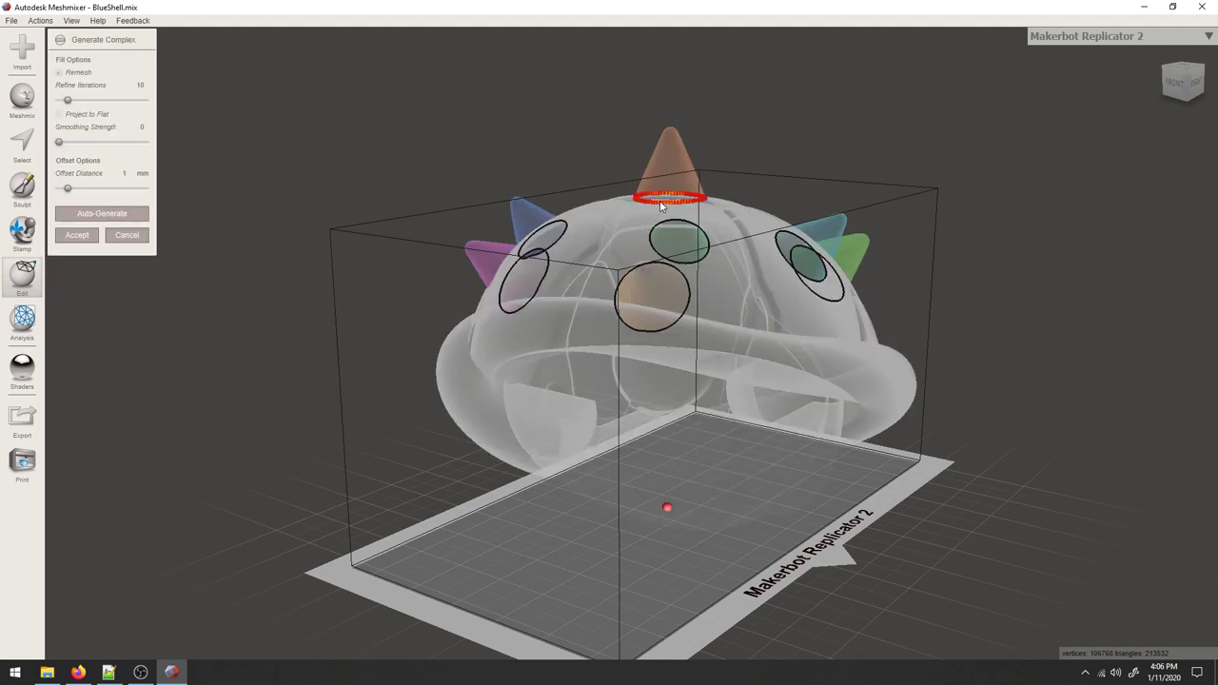
{"action": "left_click", "coordinate": [119, 216]}
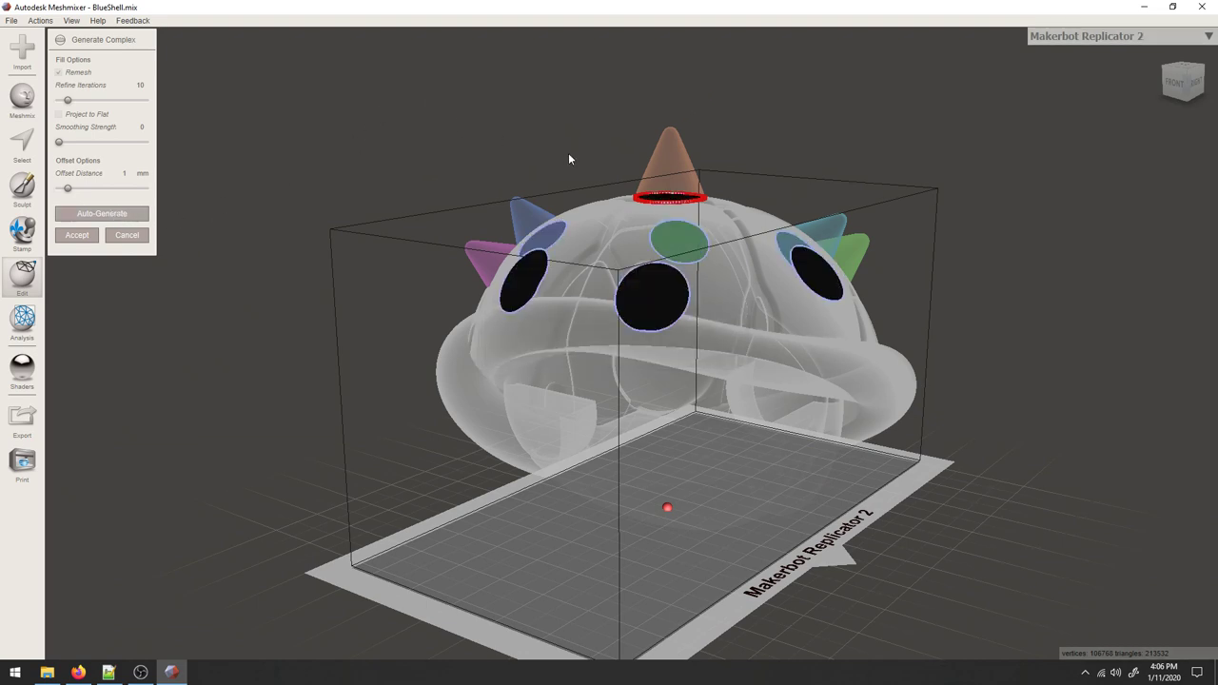
{"action": "mouse_move", "coordinate": [569, 154]}
{"action": "right_mouse_down"}
{"action": "mouse_move", "coordinate": [592, 218]}
{"action": "mouse_move", "coordinate": [651, 274]}
{"action": "mouse_move", "coordinate": [557, 258]}
{"action": "right_mouse_up"}
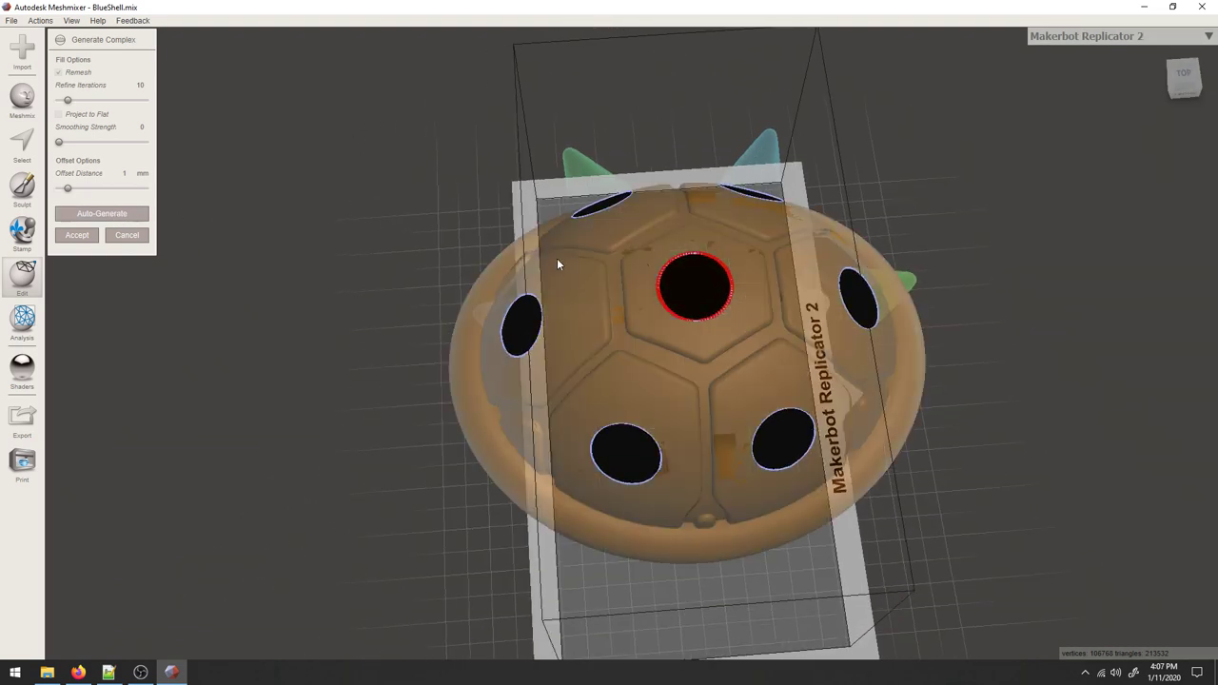
{"action": "left_click", "coordinate": [77, 237]}
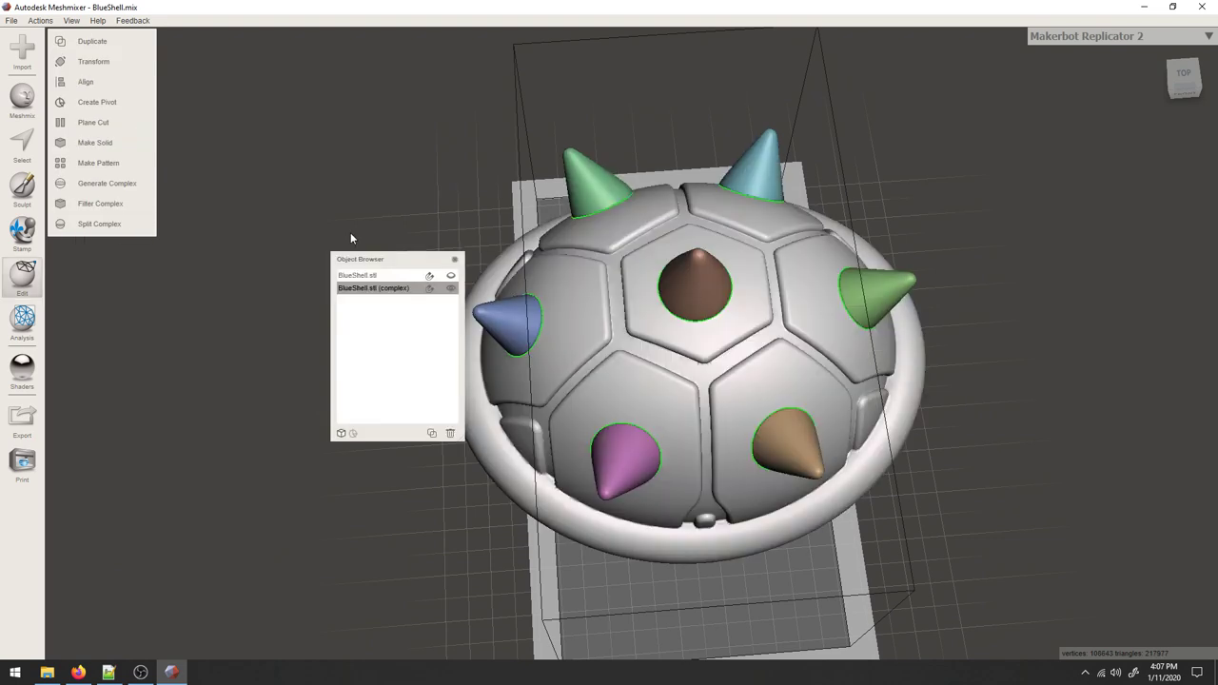
Split the BlueShell complex into eight parts, split 0 through split 7.
{"action": "left_click_drag", "start_coordinate": [365, 266], "coordinate": [1117, 159]}
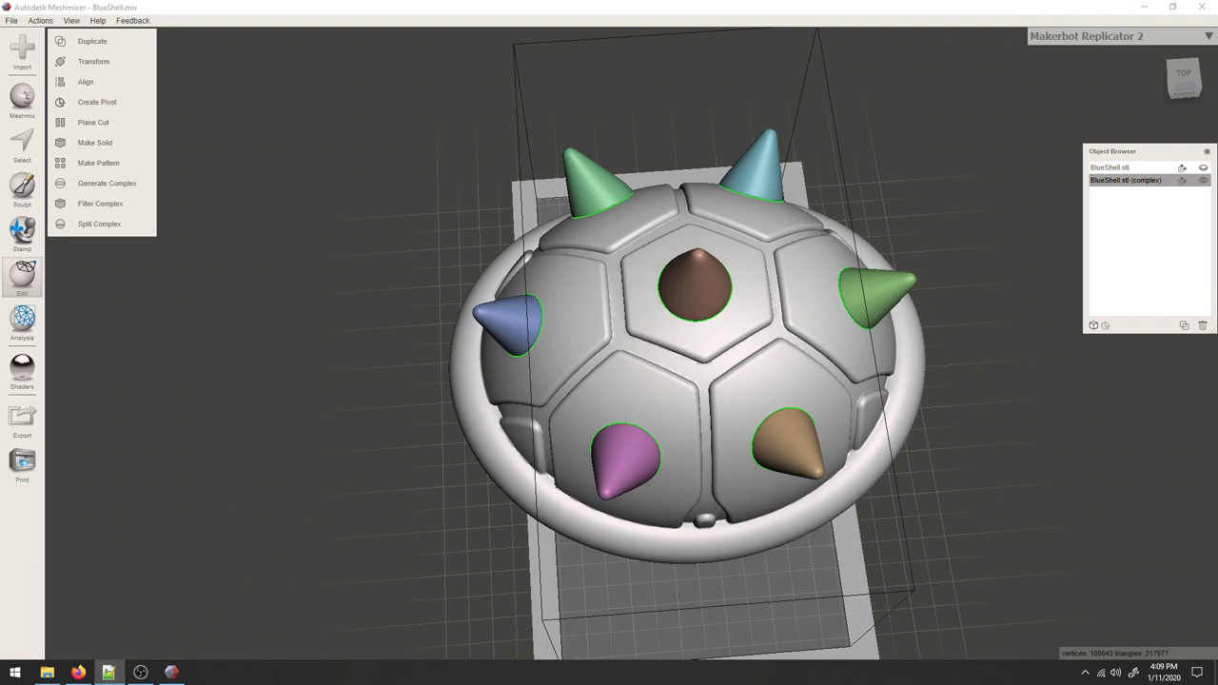
{"action": "left_click", "coordinate": [103, 226]}
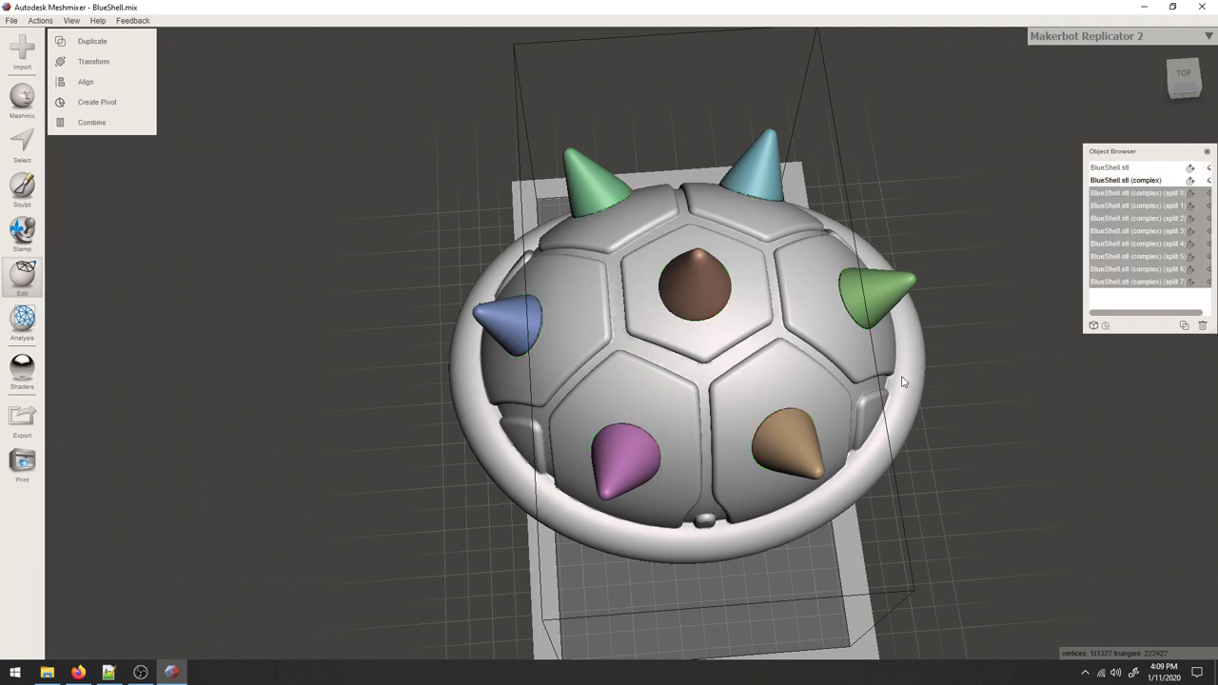
{"action": "left_click", "coordinate": [1115, 196]}
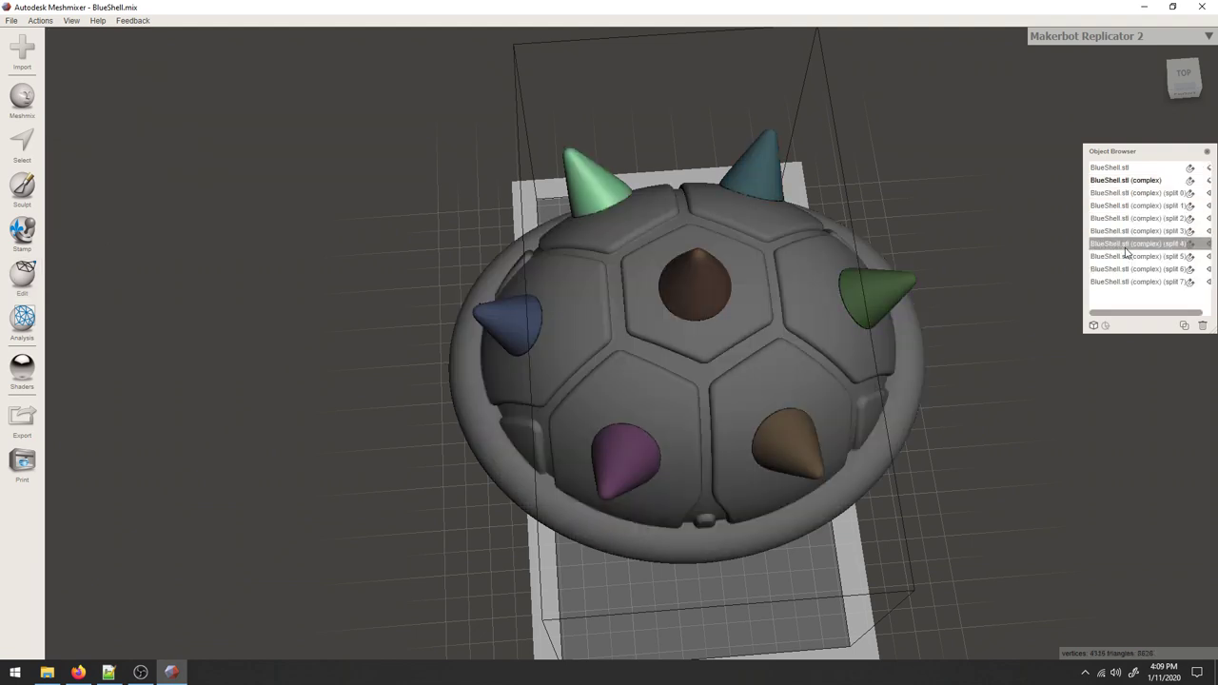
Select the spike parts, splits 1 through 6, in the Object Browser.
{"action": "left_click", "coordinate": [1131, 208]}
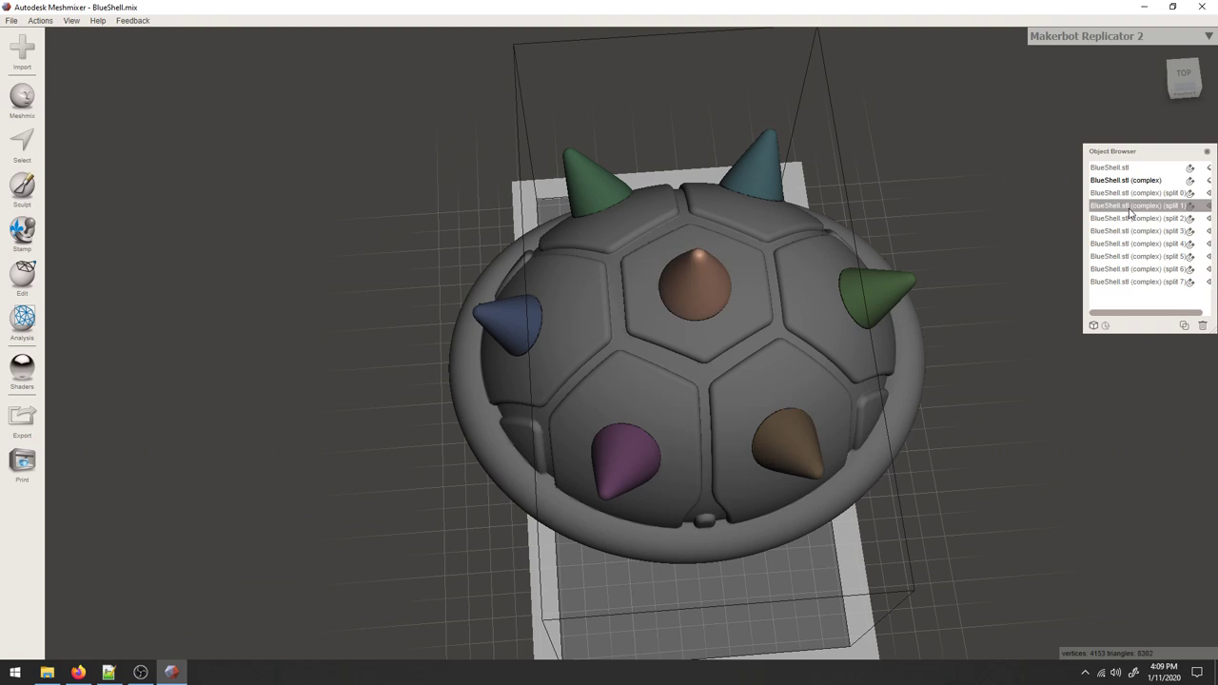
{"action": "left_click", "coordinate": [1139, 218], "text": "shift"}
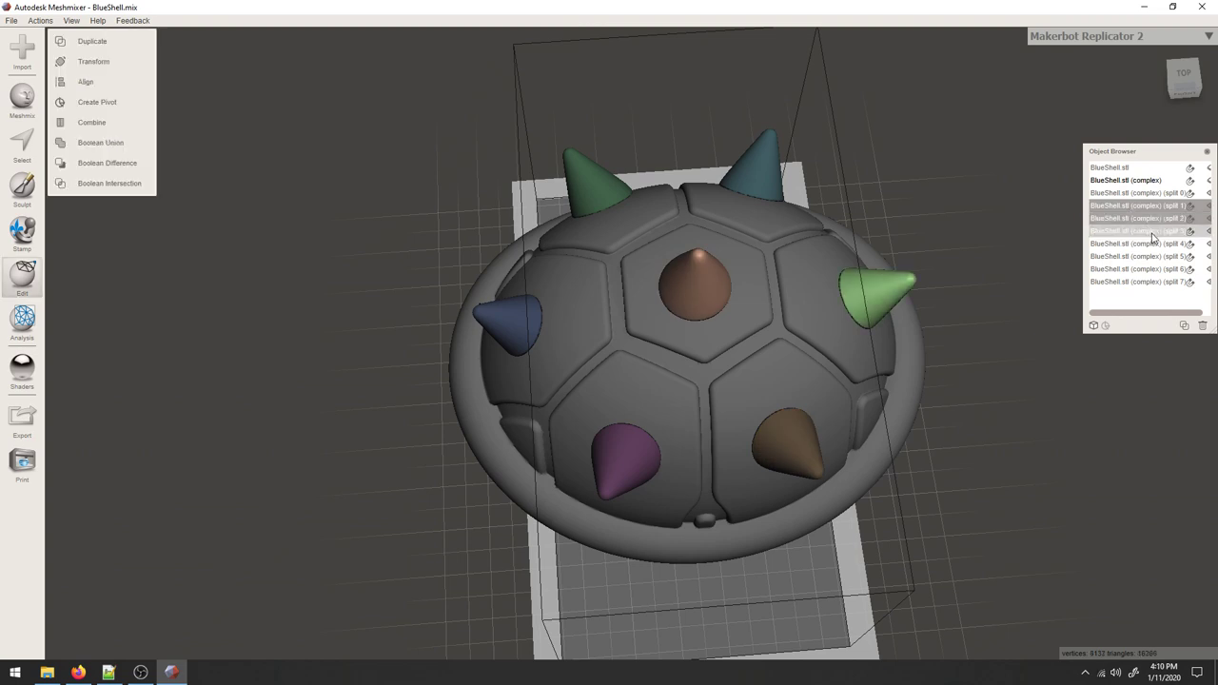
{"action": "left_click", "coordinate": [1156, 245], "text": "shift"}
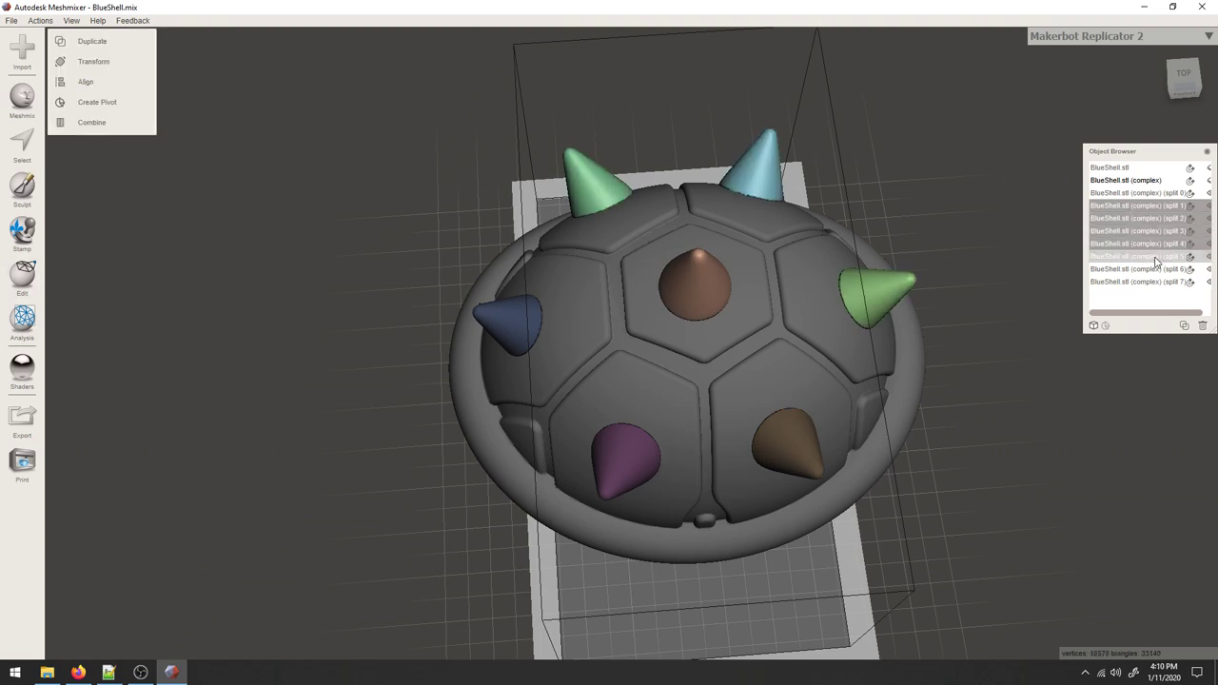
{"action": "left_click", "coordinate": [1154, 256], "text": "shift"}
Combine splits 1–7 into one spike object and export it as Spikes STL.
{"action": "left_click", "coordinate": [1149, 282], "text": "shift"}
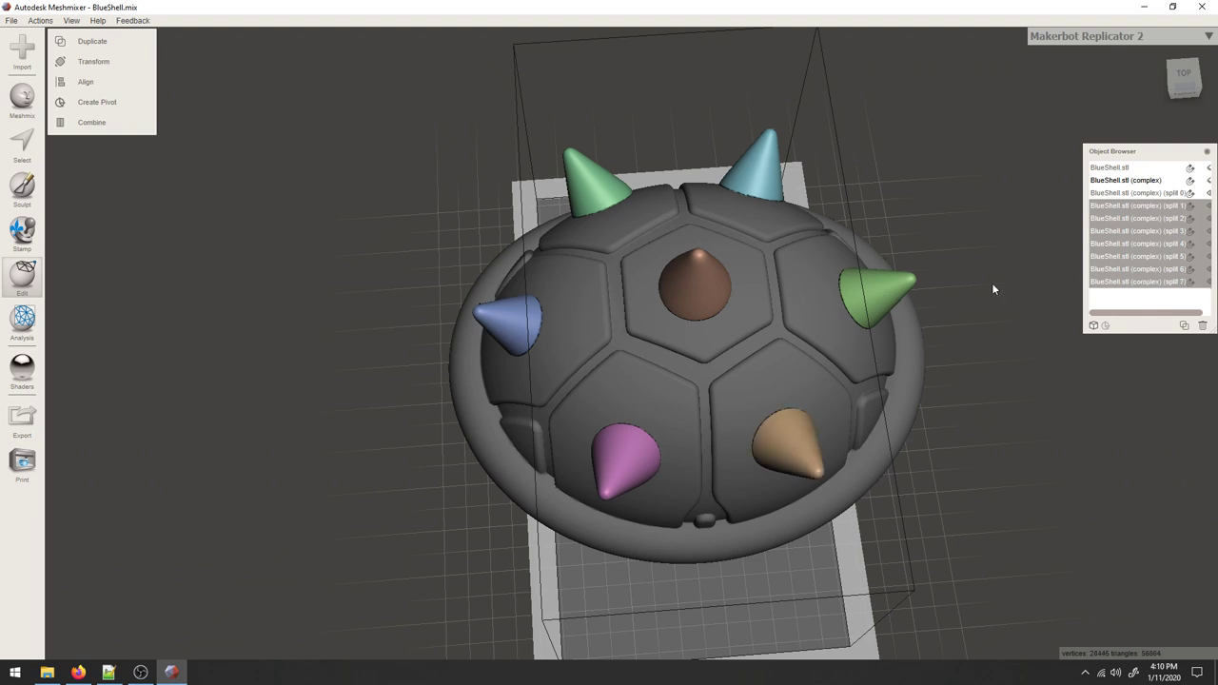
{"action": "left_click", "coordinate": [117, 125]}
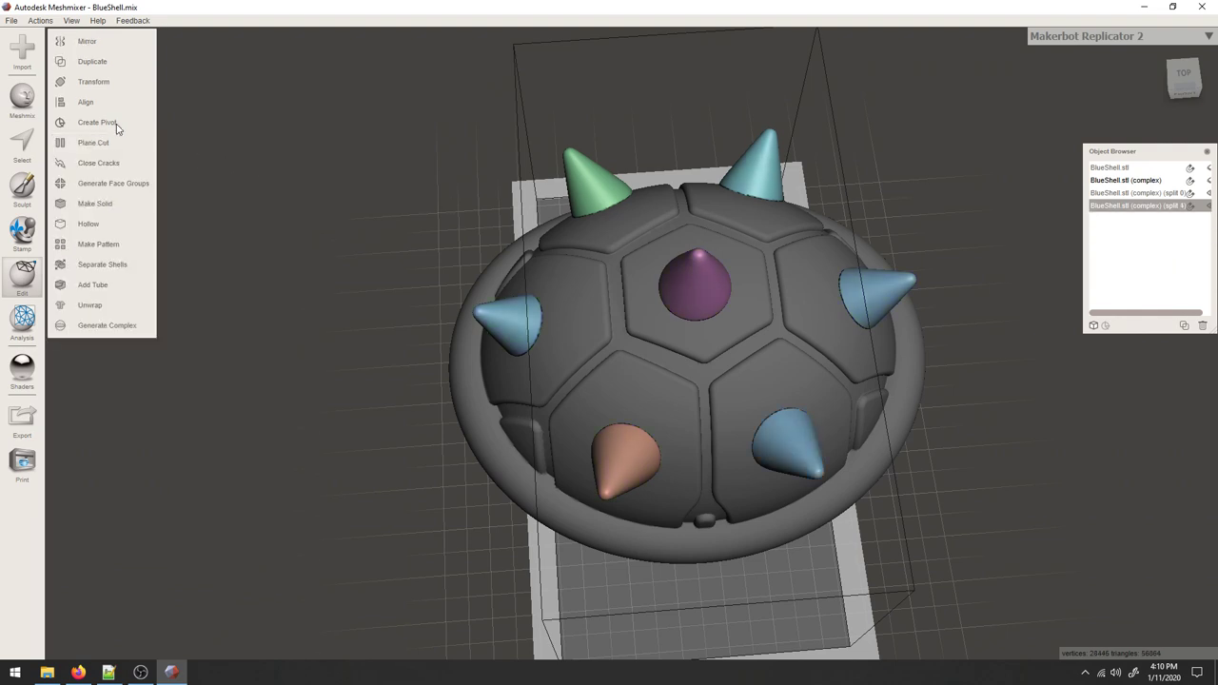
{"action": "left_click", "coordinate": [1142, 269]}
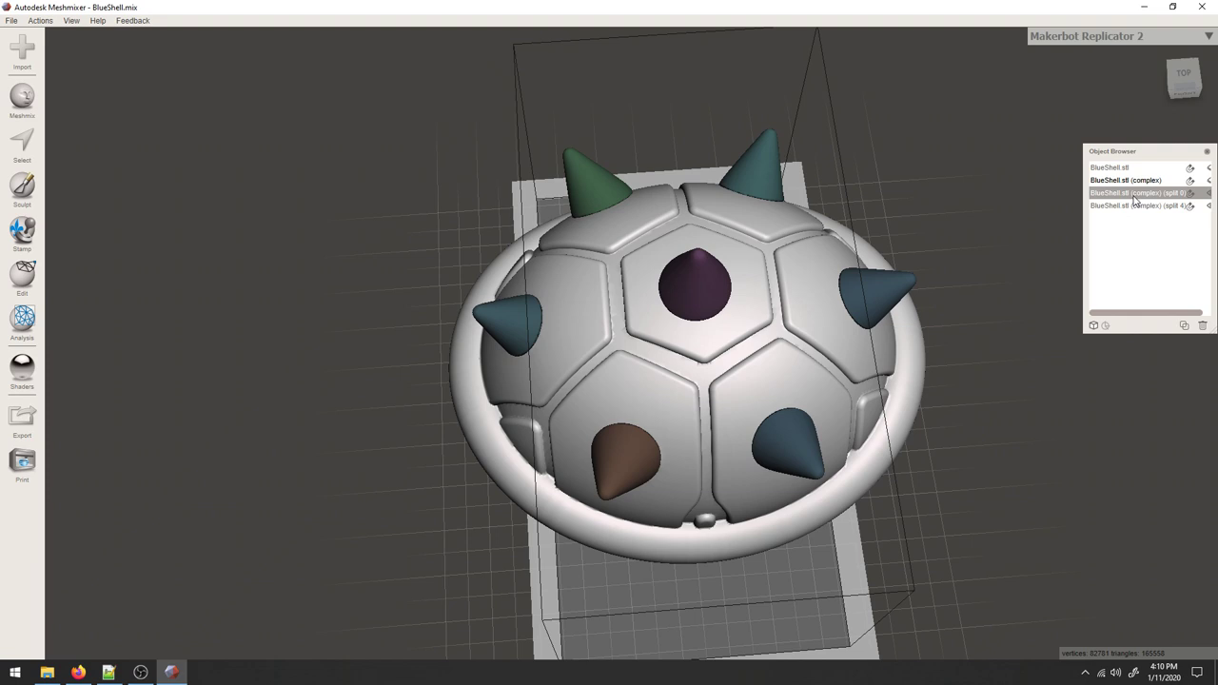
{"action": "left_click", "coordinate": [1136, 207]}
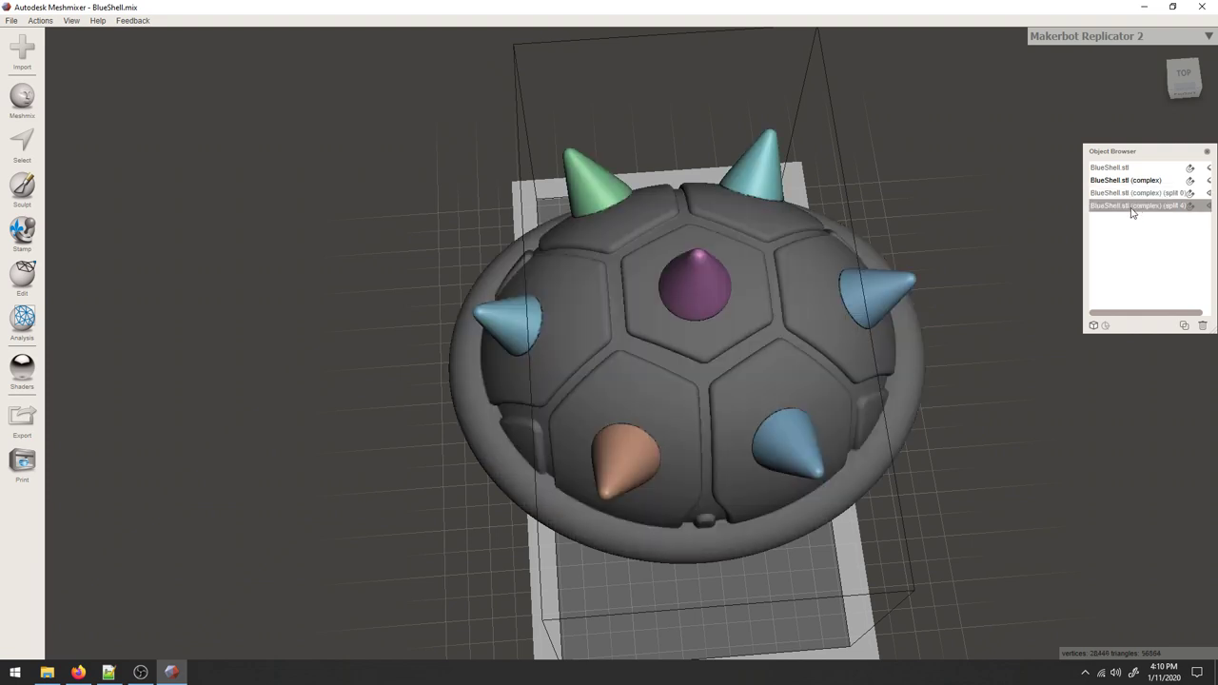
{"action": "left_click", "coordinate": [22, 419]}
{"action": "type", "text": "Spikes"}
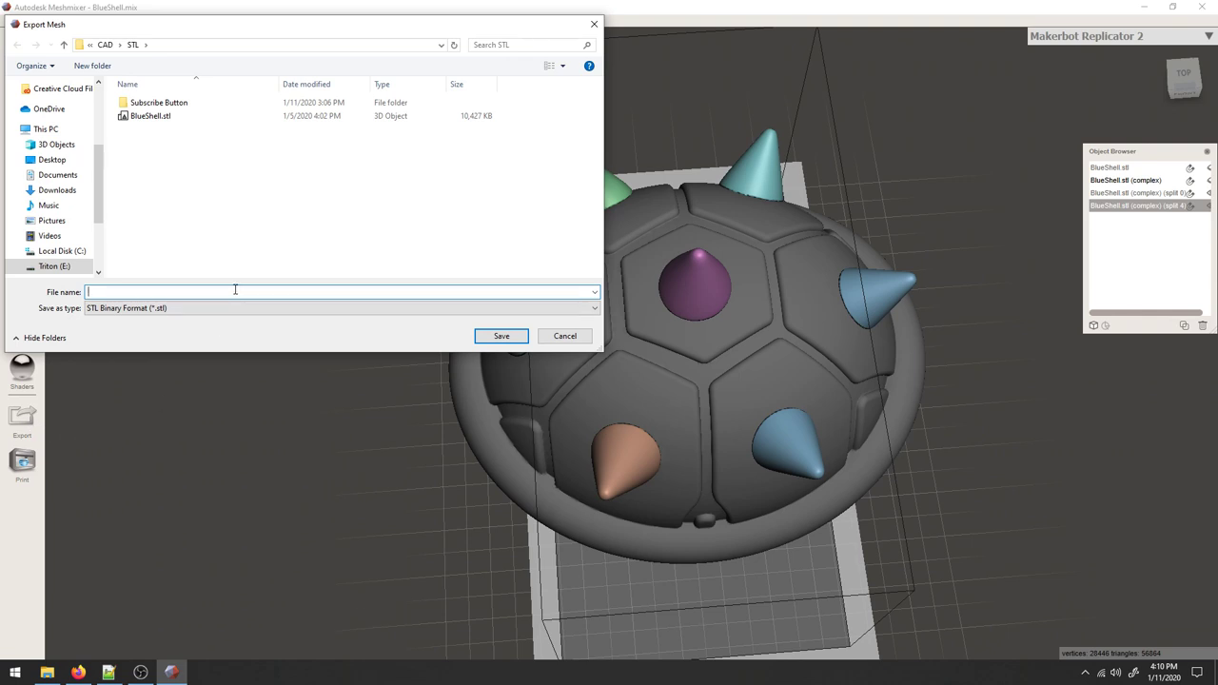
{"action": "left_click", "coordinate": [496, 341]}
Select the shell's top hexagon plate in face-select mode.
{"action": "mouse_move", "coordinate": [653, 361]}
{"action": "right_mouse_down"}
{"action": "mouse_move", "coordinate": [697, 269]}
{"action": "mouse_move", "coordinate": [569, 251]}
{"action": "right_mouse_up"}
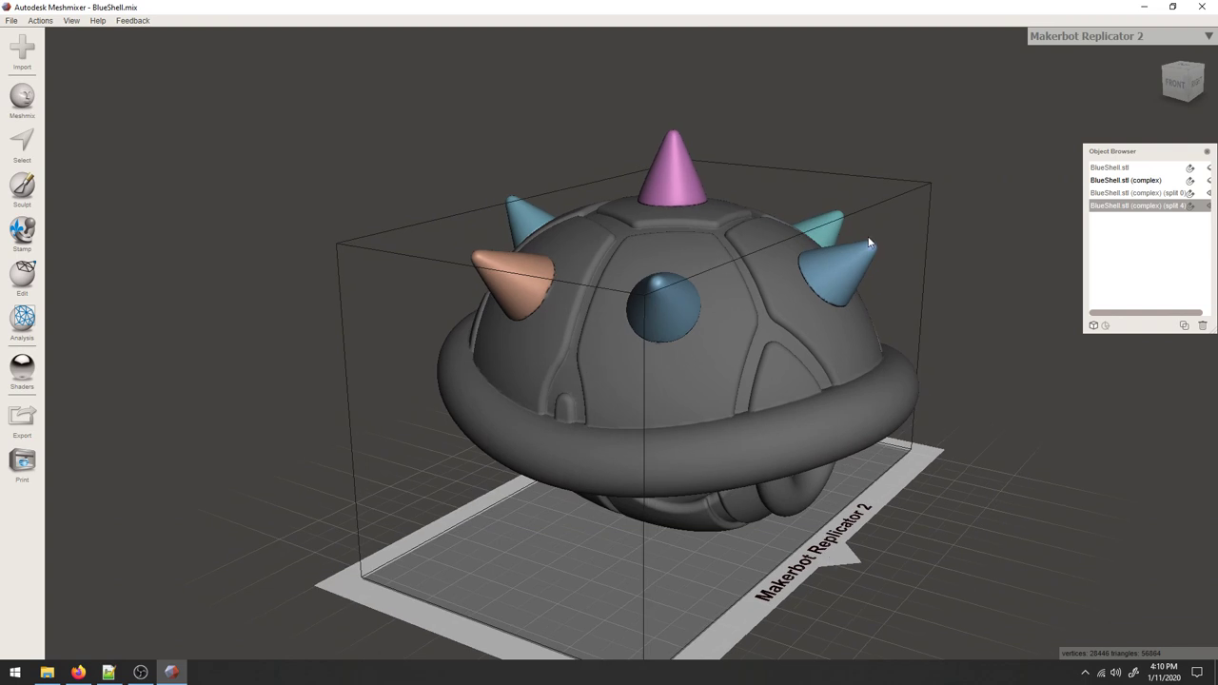
{"action": "left_click", "coordinate": [1209, 205]}
{"action": "left_click", "coordinate": [1137, 192]}
{"action": "mouse_move", "coordinate": [797, 131]}
{"action": "right_mouse_down"}
{"action": "mouse_move", "coordinate": [757, 147]}
{"action": "mouse_move", "coordinate": [858, 193]}
{"action": "mouse_move", "coordinate": [817, 219]}
{"action": "mouse_move", "coordinate": [267, 330]}
{"action": "mouse_move", "coordinate": [702, 303]}
{"action": "right_mouse_up"}
{"action": "key", "text": "s"}
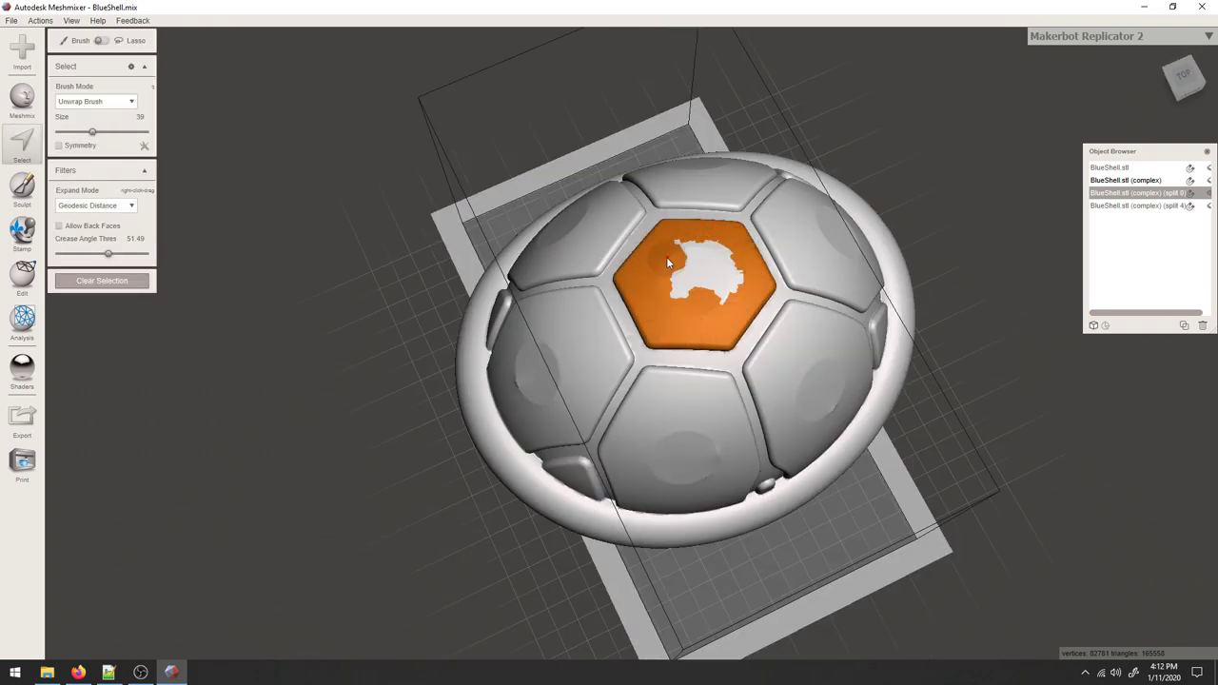
{"action": "left_click_drag", "start_coordinate": [666, 262], "coordinate": [712, 304]}
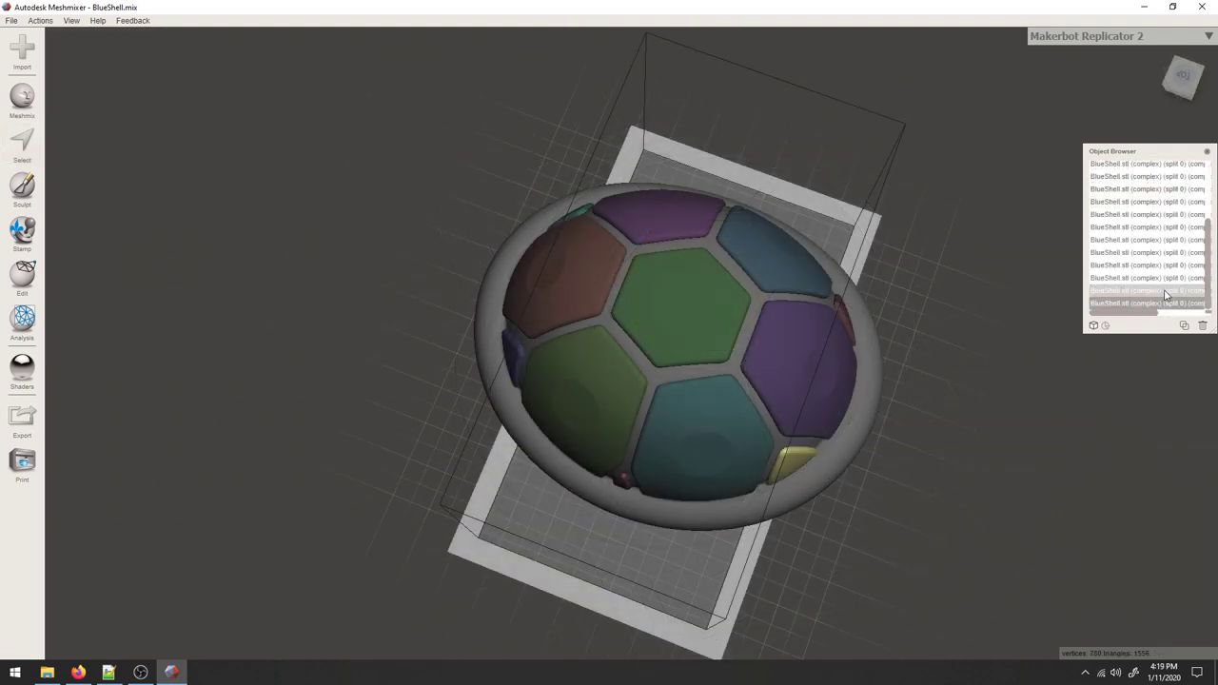
{"action": "scroll", "coordinate": [1147, 238], "scroll_direction": "up", "scroll_amount": 5}
Combine the remaining split parts and export them as Body.stl.
{"action": "left_click", "coordinate": [1133, 164], "text": "shift"}
{"action": "left_click", "coordinate": [22, 276]}
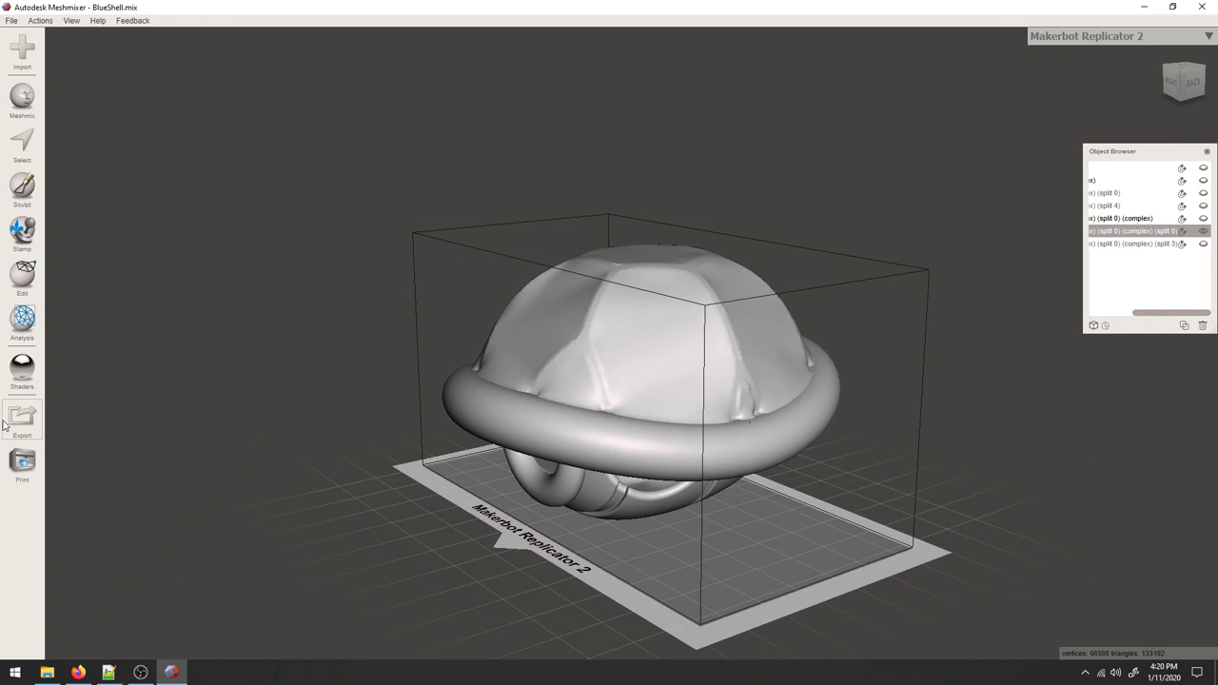
{"action": "left_click", "coordinate": [16, 422]}
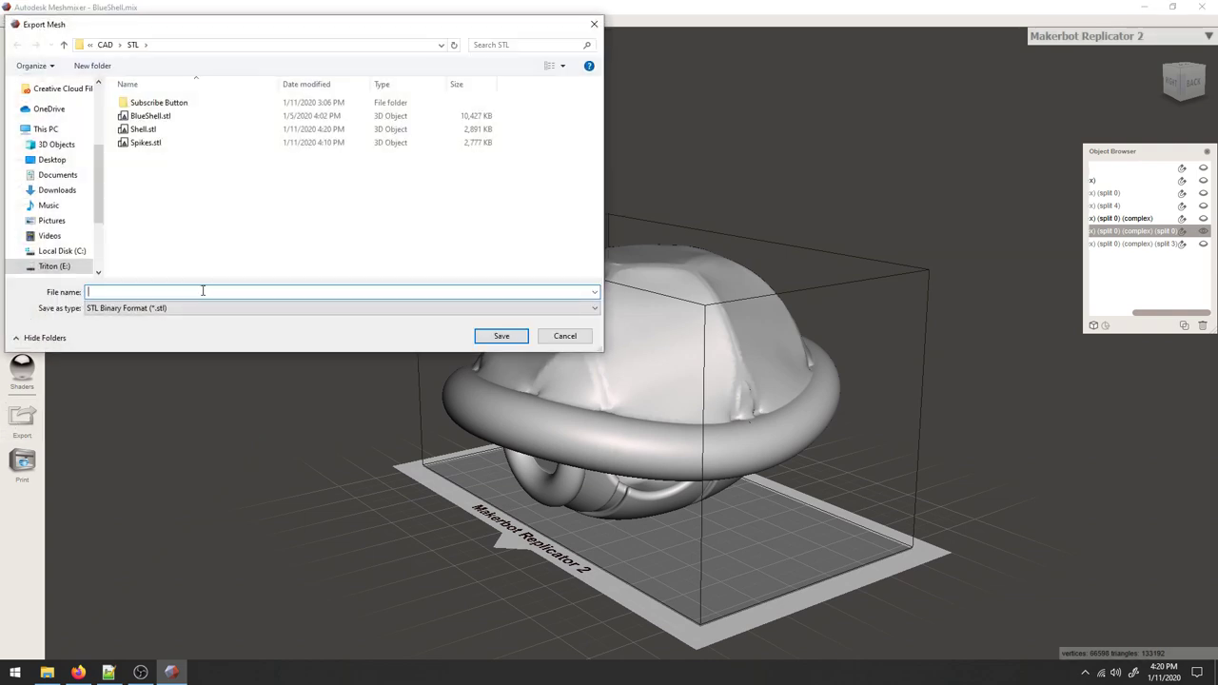
{"action": "type", "text": "Body"}
{"action": "left_click", "coordinate": [501, 337]}
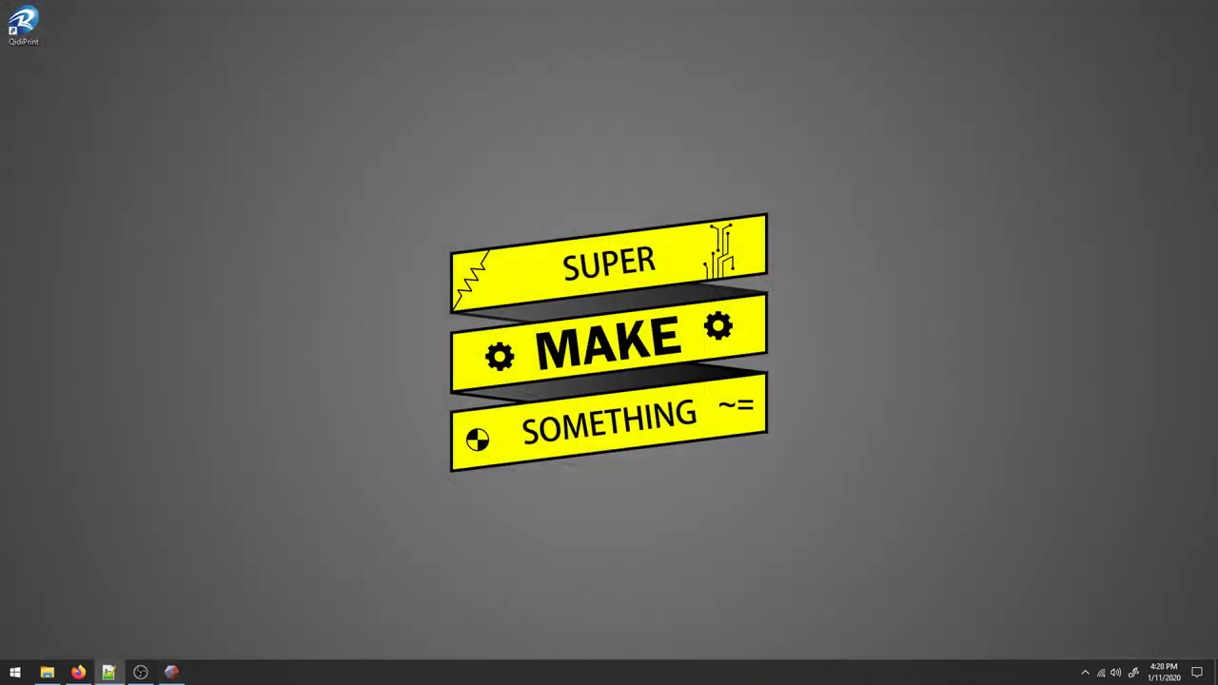
Relaunch QIDI Print and review its Configure preferences, with auto-drop to build plate off.
{"action": "double_click", "coordinate": [34, 38]}
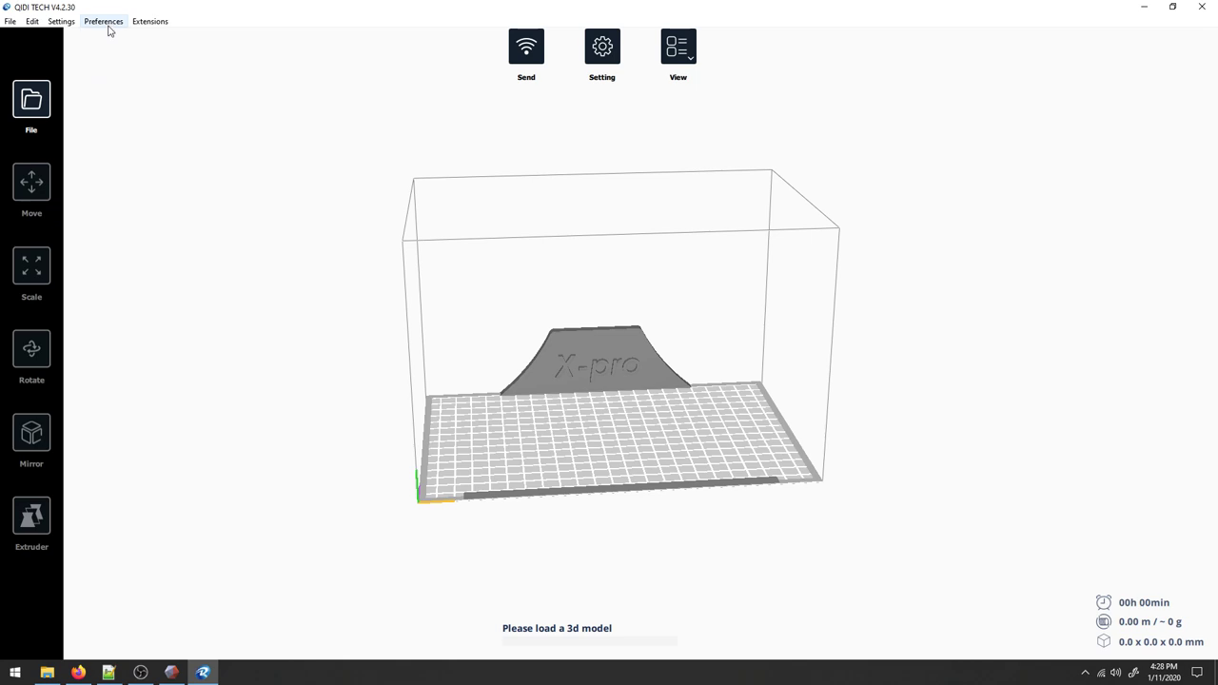
{"action": "left_click", "coordinate": [109, 23]}
{"action": "left_click", "coordinate": [123, 40]}
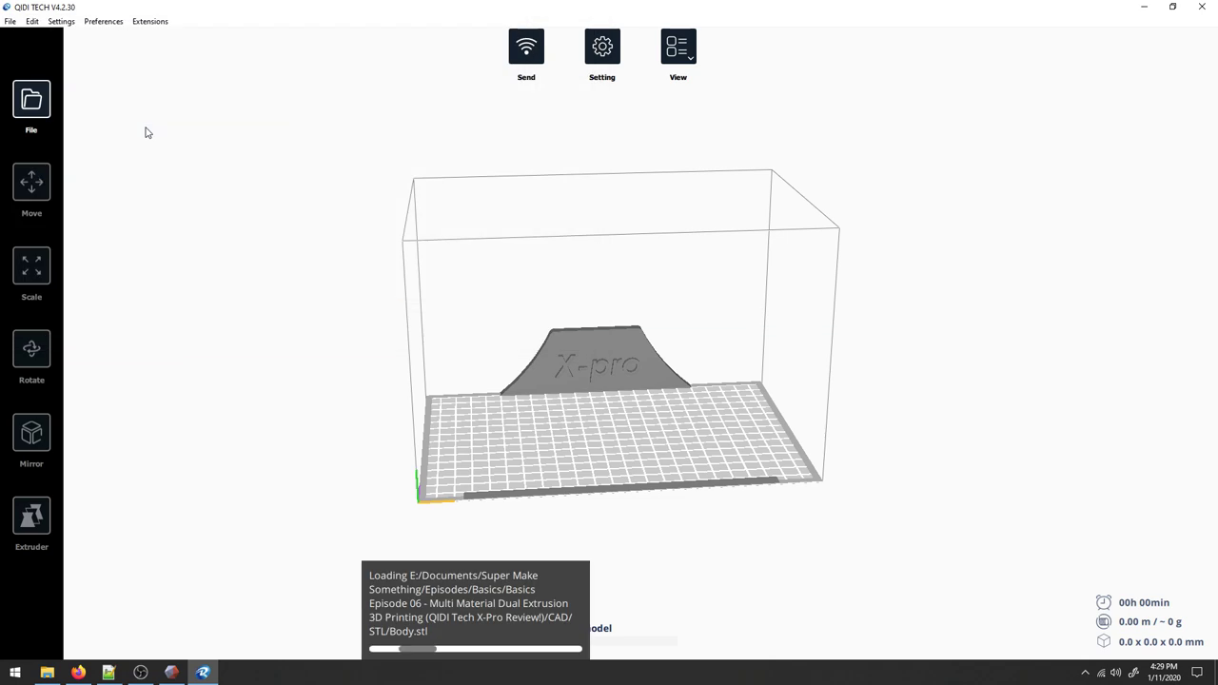
Scale the loaded X_Body model uniformly to 25%.
{"action": "left_click", "coordinate": [534, 304]}
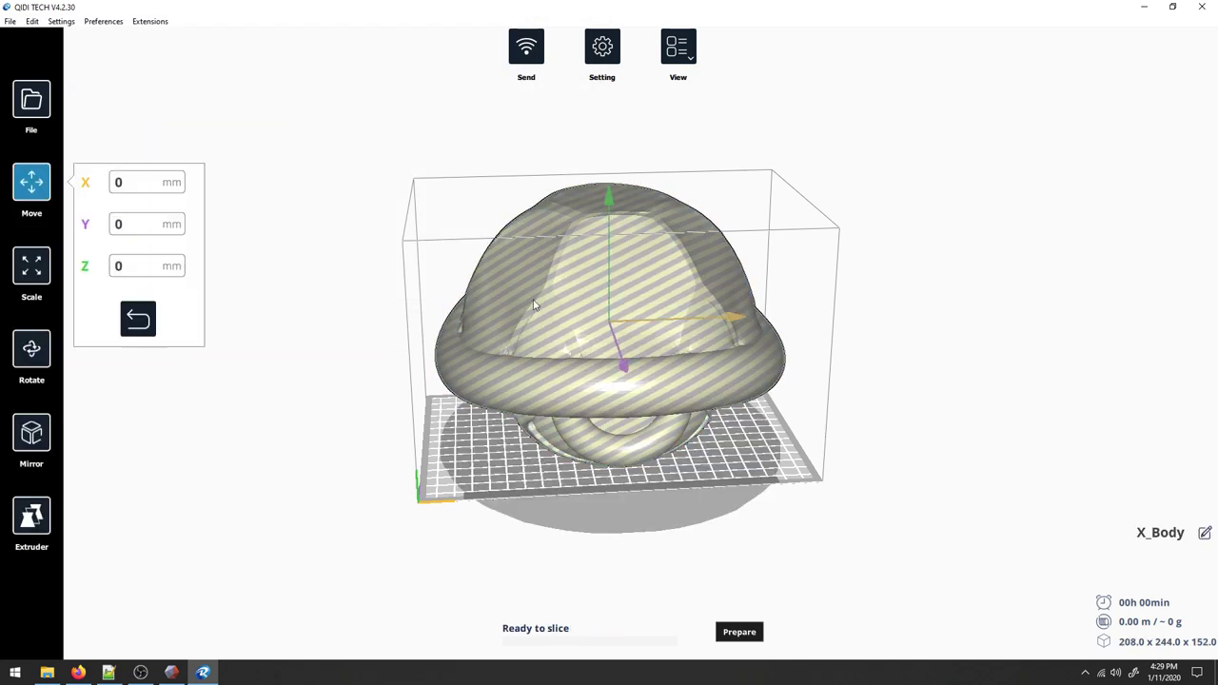
{"action": "left_click", "coordinate": [27, 263]}
{"action": "type", "text": "5"}
{"action": "key", "text": "Return"}
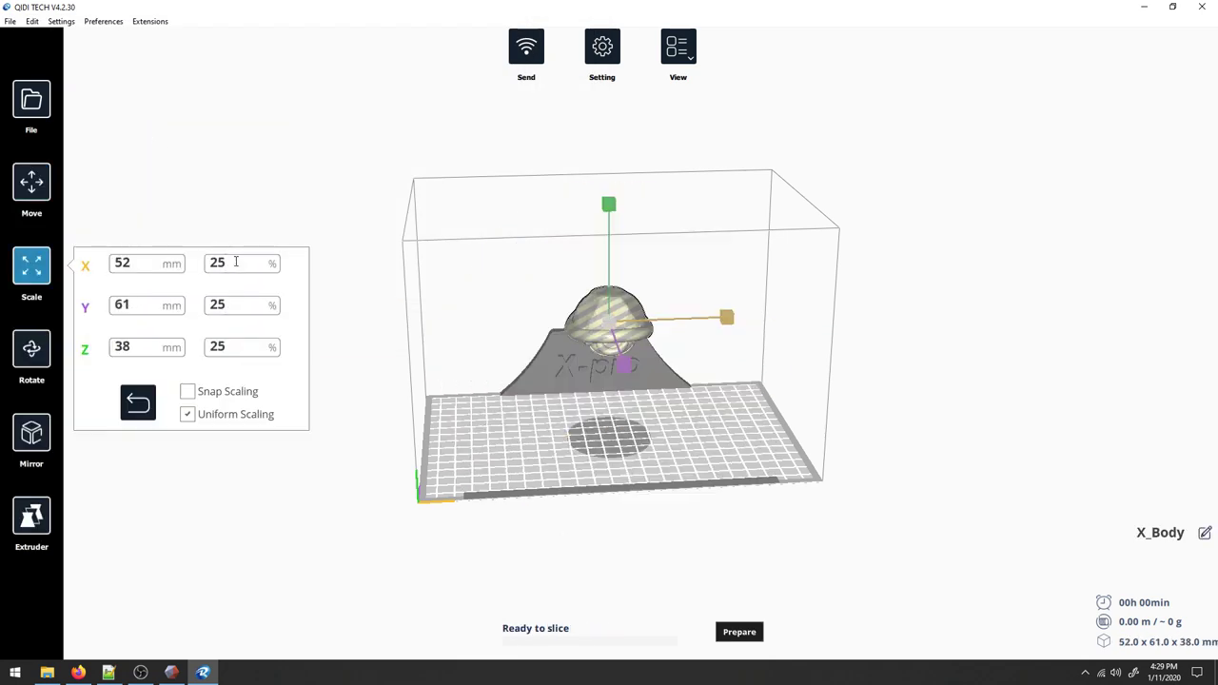
Centre X_Body resting on the build plate and assign it to the left extruder.
{"action": "left_click", "coordinate": [31, 181]}
{"action": "right_click", "coordinate": [404, 350]}
{"action": "left_click", "coordinate": [415, 362]}
{"action": "left_click_drag", "start_coordinate": [609, 343], "coordinate": [631, 330]}
{"action": "scroll", "coordinate": [610, 463], "scroll_direction": "up", "scroll_amount": 5}
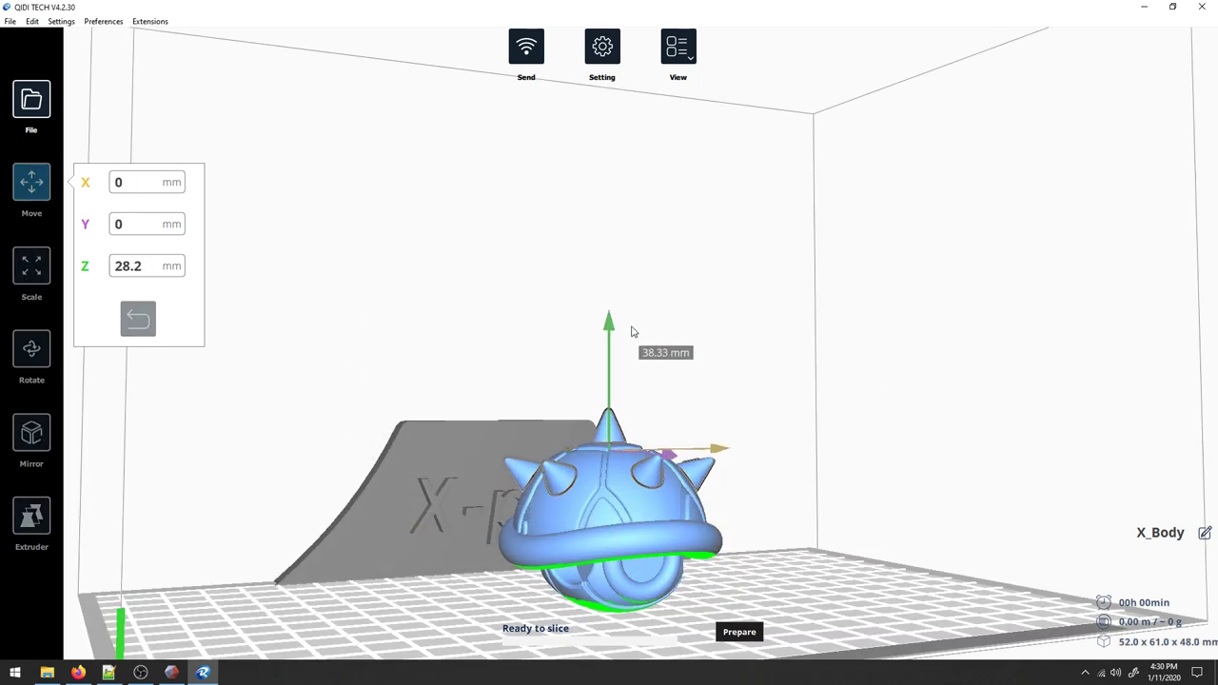
{"action": "left_click", "coordinate": [743, 495]}
{"action": "right_click_drag", "start_coordinate": [742, 495], "coordinate": [373, 531]}
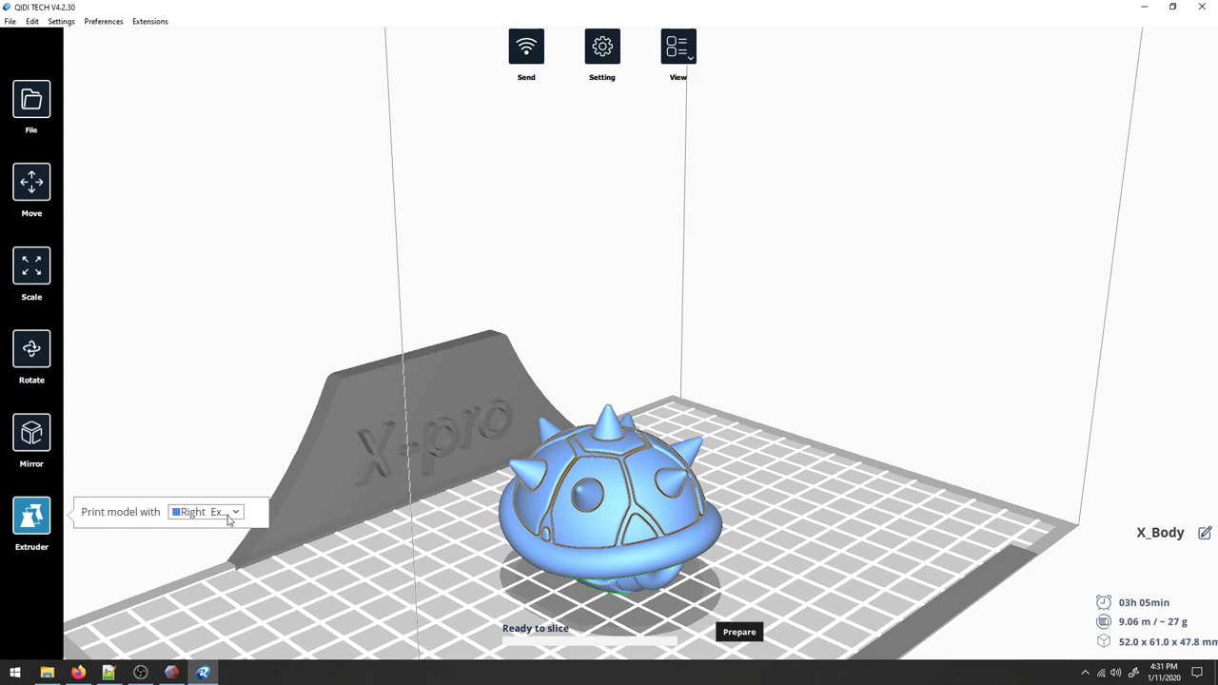
{"action": "left_click", "coordinate": [228, 514]}
{"action": "left_click", "coordinate": [225, 540]}
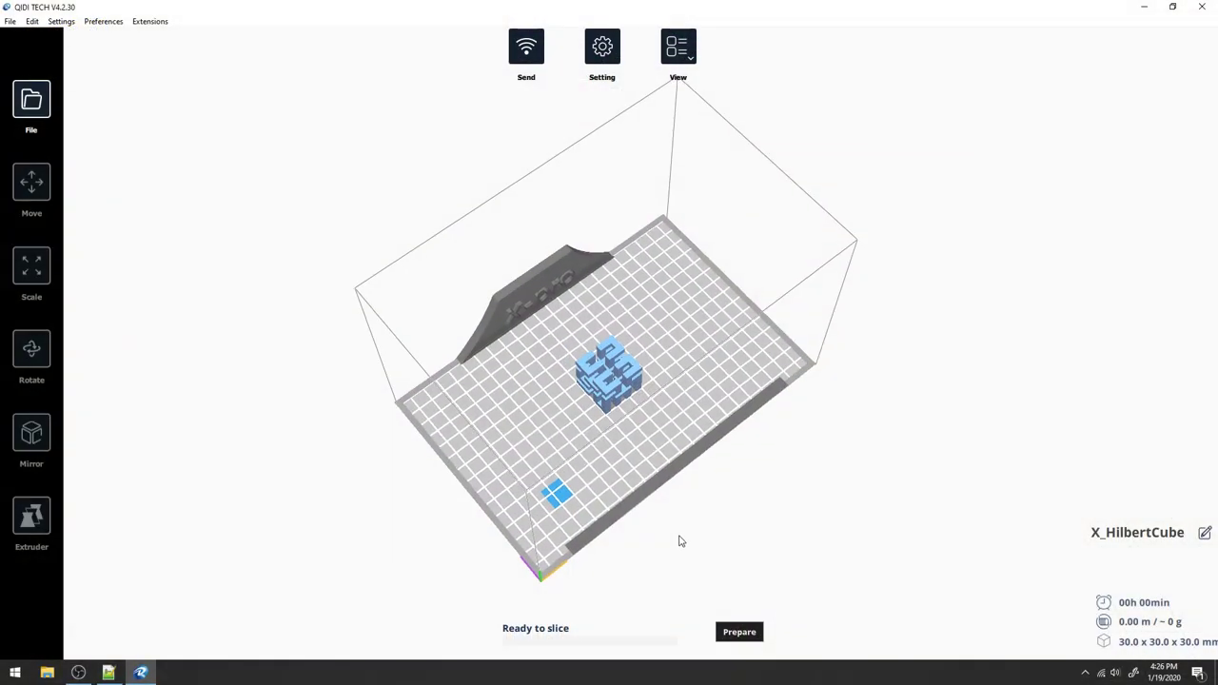
Verify the left extruder prints at 190 °C and is the support extruder.
{"action": "left_click", "coordinate": [31, 515]}
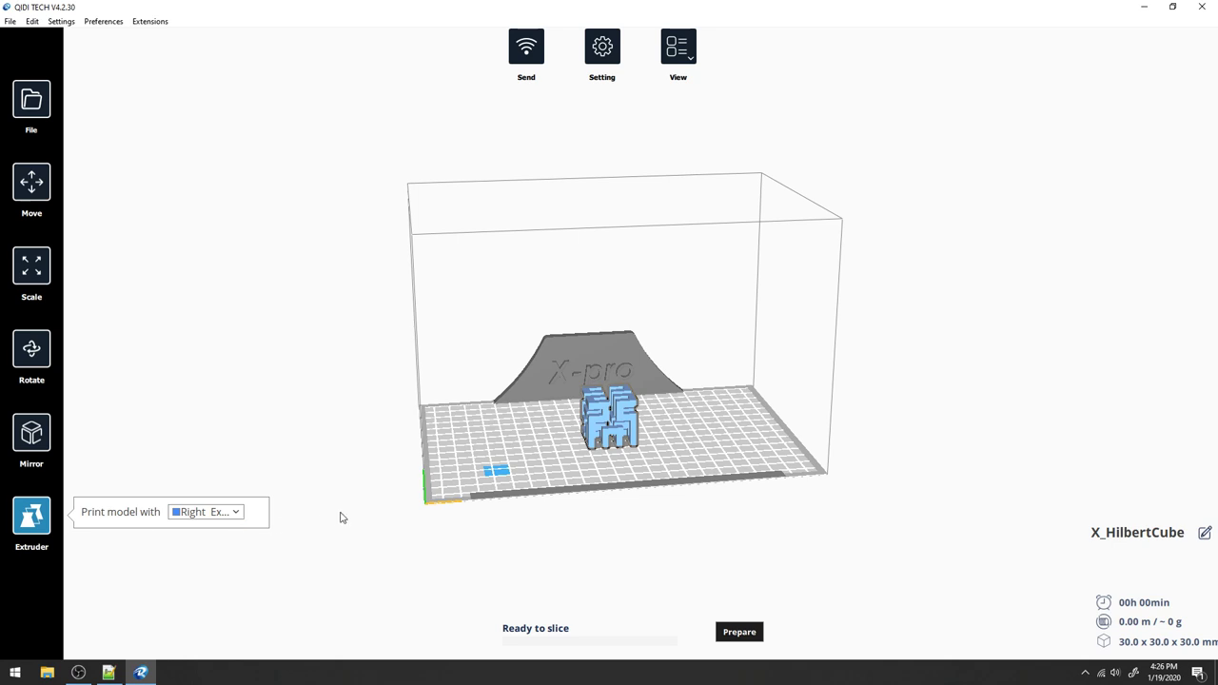
{"action": "left_click", "coordinate": [609, 52]}
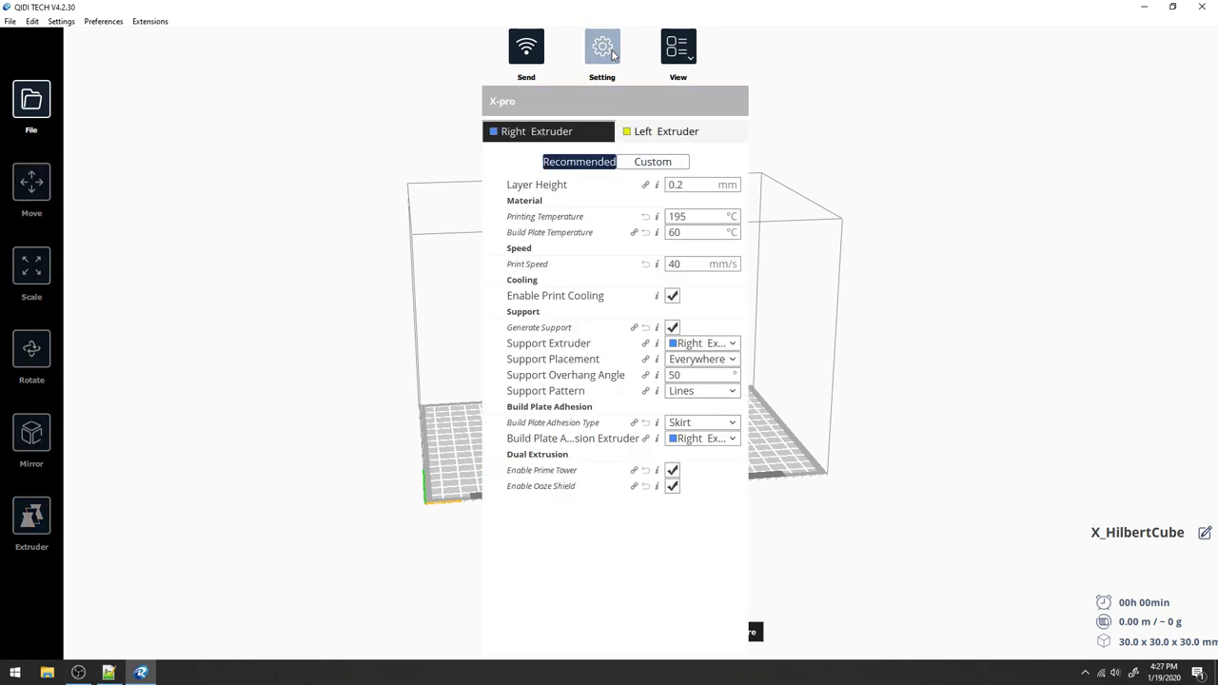
{"action": "left_click", "coordinate": [660, 139]}
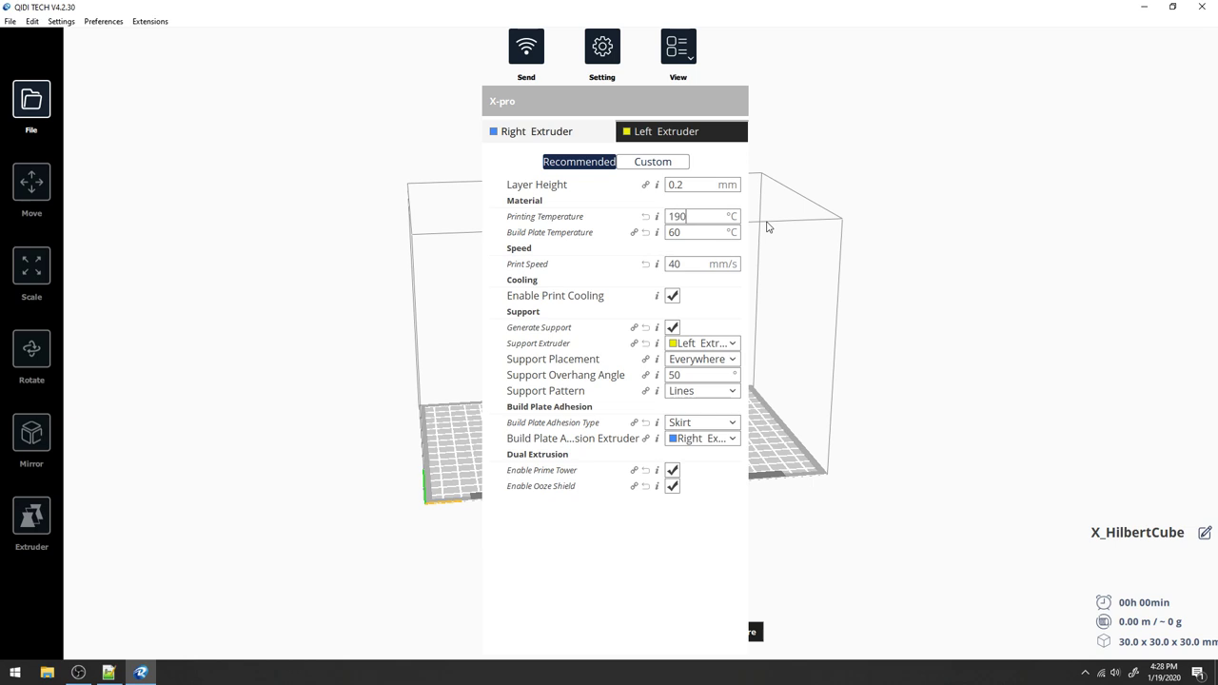
{"action": "left_click", "coordinate": [796, 267]}
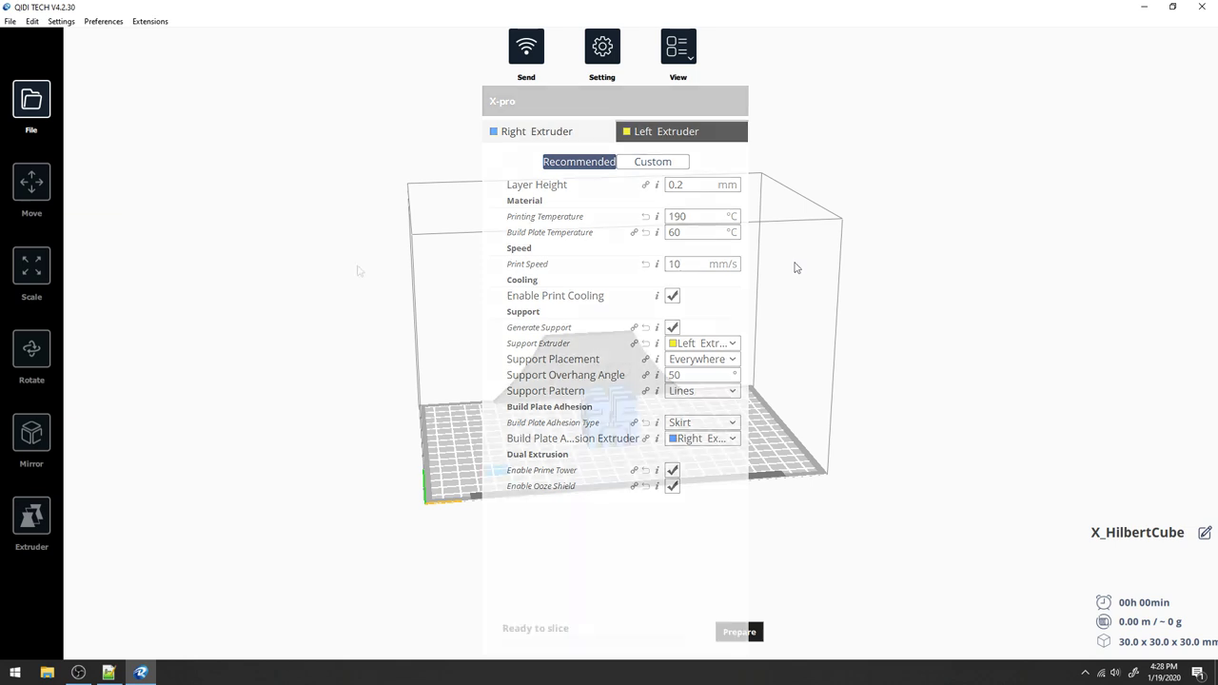
Make Support Density and Z Hop When Retracted visible in the settings visibility preferences.
{"action": "left_click", "coordinate": [103, 21]}
{"action": "left_click", "coordinate": [171, 38]}
{"action": "left_click", "coordinate": [407, 188]}
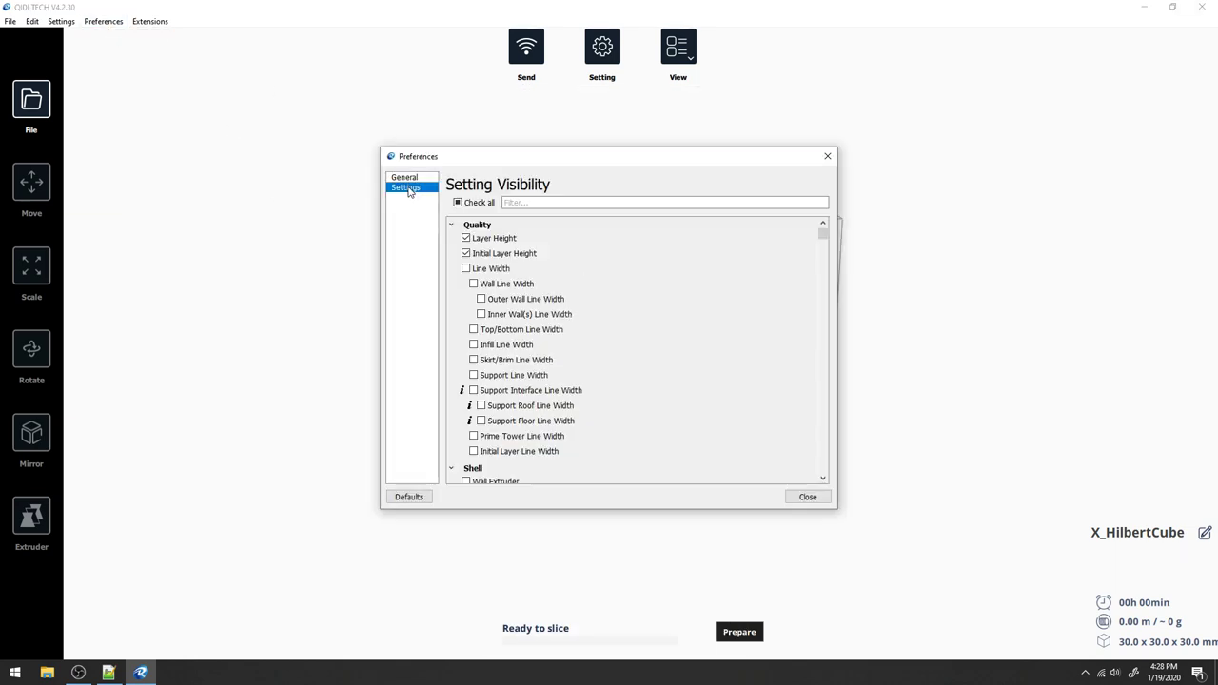
{"action": "left_click_drag", "start_coordinate": [825, 240], "coordinate": [831, 362]}
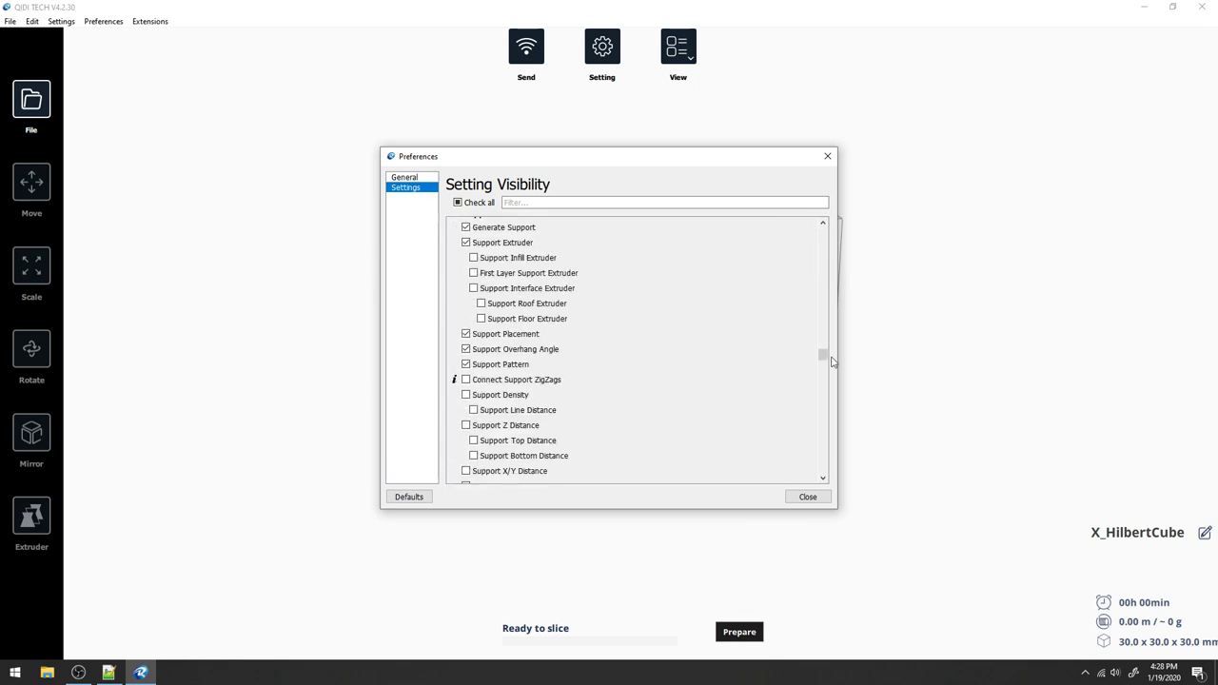
{"action": "left_click", "coordinate": [466, 395]}
{"action": "mouse_move", "coordinate": [824, 354]}
{"action": "left_mouse_down"}
{"action": "mouse_move", "coordinate": [823, 245]}
{"action": "mouse_move", "coordinate": [830, 344]}
{"action": "mouse_move", "coordinate": [576, 357]}
{"action": "left_mouse_up"}
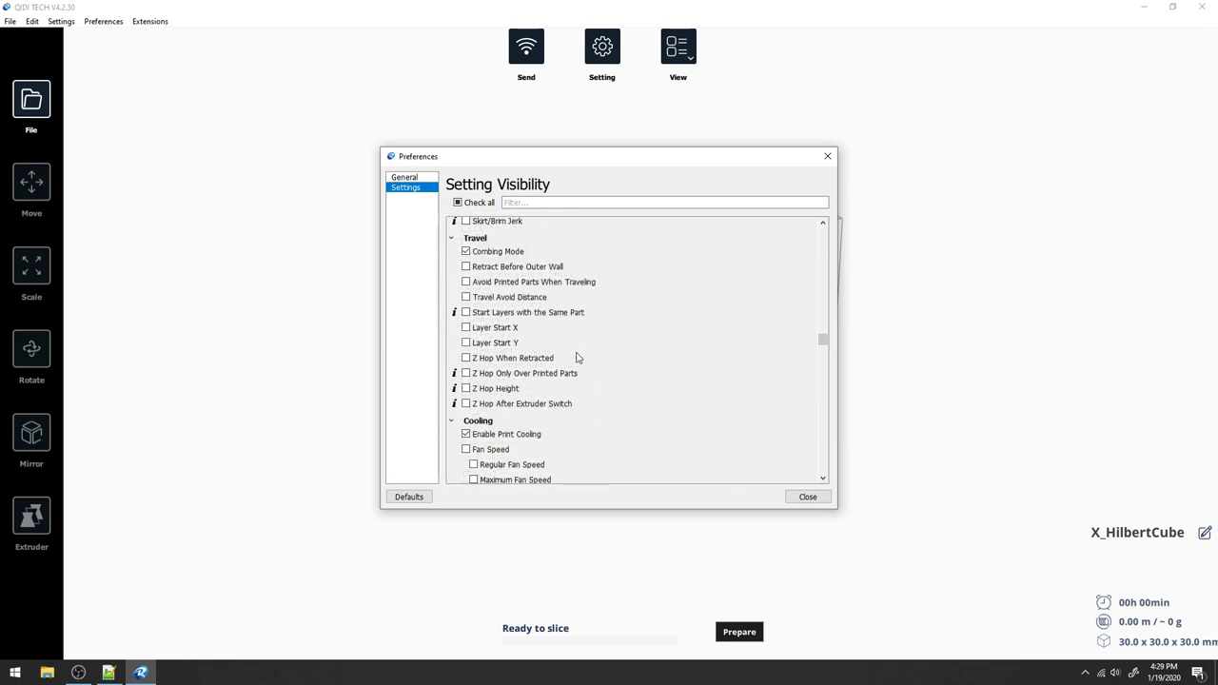
{"action": "left_click", "coordinate": [466, 359]}
{"action": "left_click", "coordinate": [609, 55]}
Enable Z Hop When Retracted in the travel print settings.
{"action": "scroll", "coordinate": [752, 347], "scroll_direction": "down", "scroll_amount": 2}
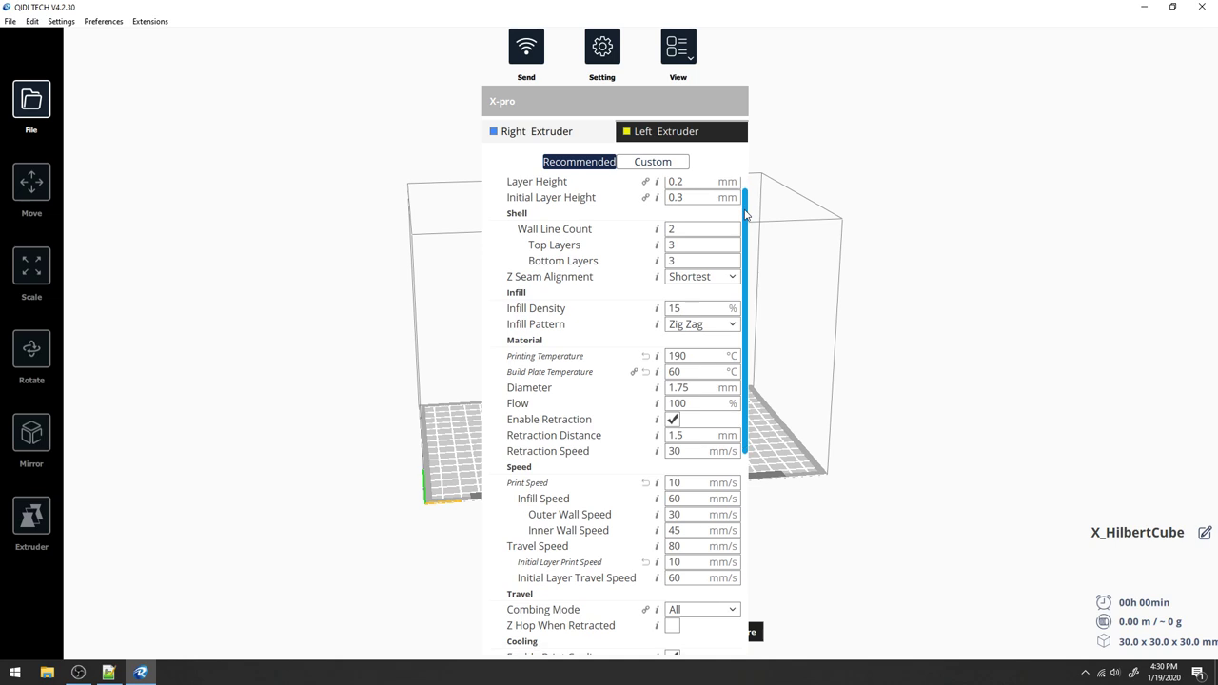
{"action": "scroll", "coordinate": [752, 348], "scroll_direction": "down", "scroll_amount": 2}
{"action": "scroll", "coordinate": [752, 348], "scroll_direction": "down", "scroll_amount": 3}
{"action": "scroll", "coordinate": [751, 347], "scroll_direction": "down", "scroll_amount": 3}
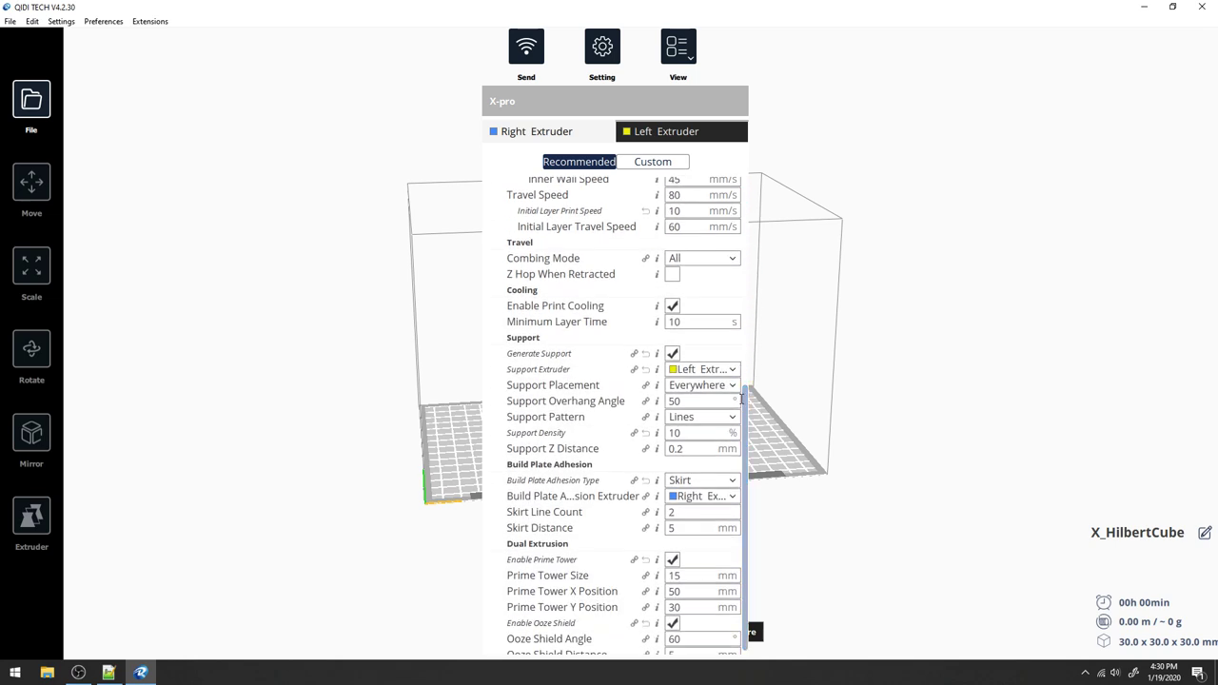
{"action": "left_click", "coordinate": [673, 276]}
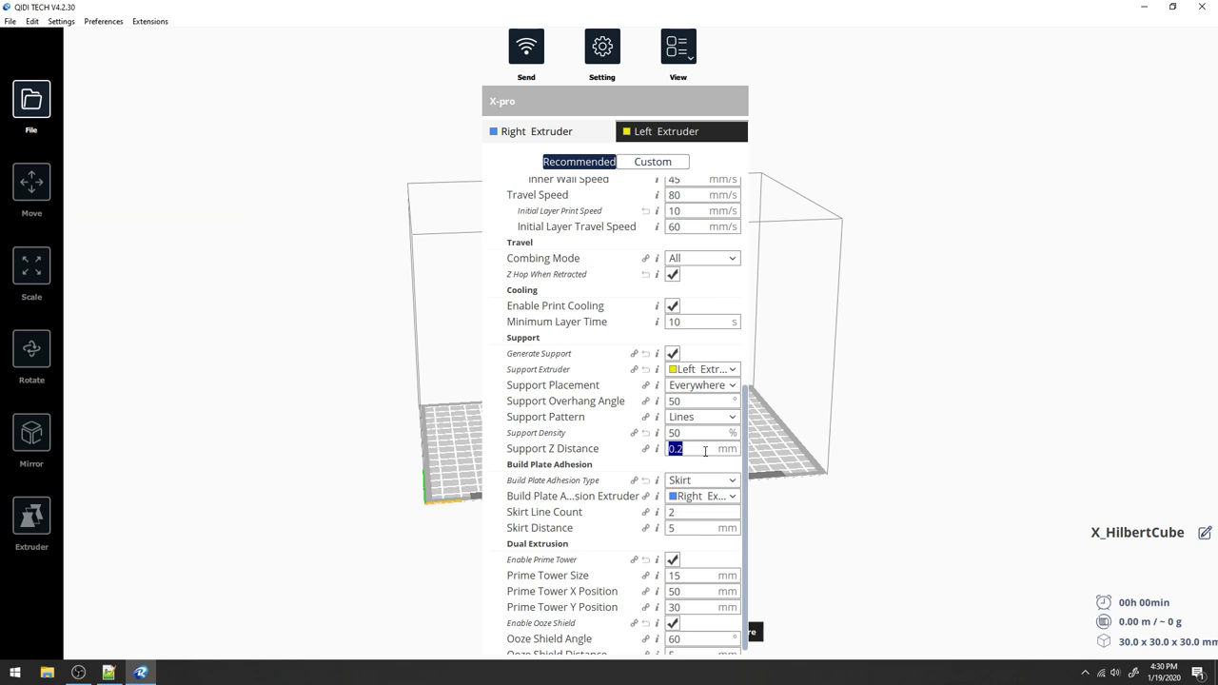
Set build plate adhesion to Brim.
{"action": "scroll", "coordinate": [705, 452], "scroll_direction": "down", "scroll_amount": 1}
{"action": "left_click", "coordinate": [732, 473]}
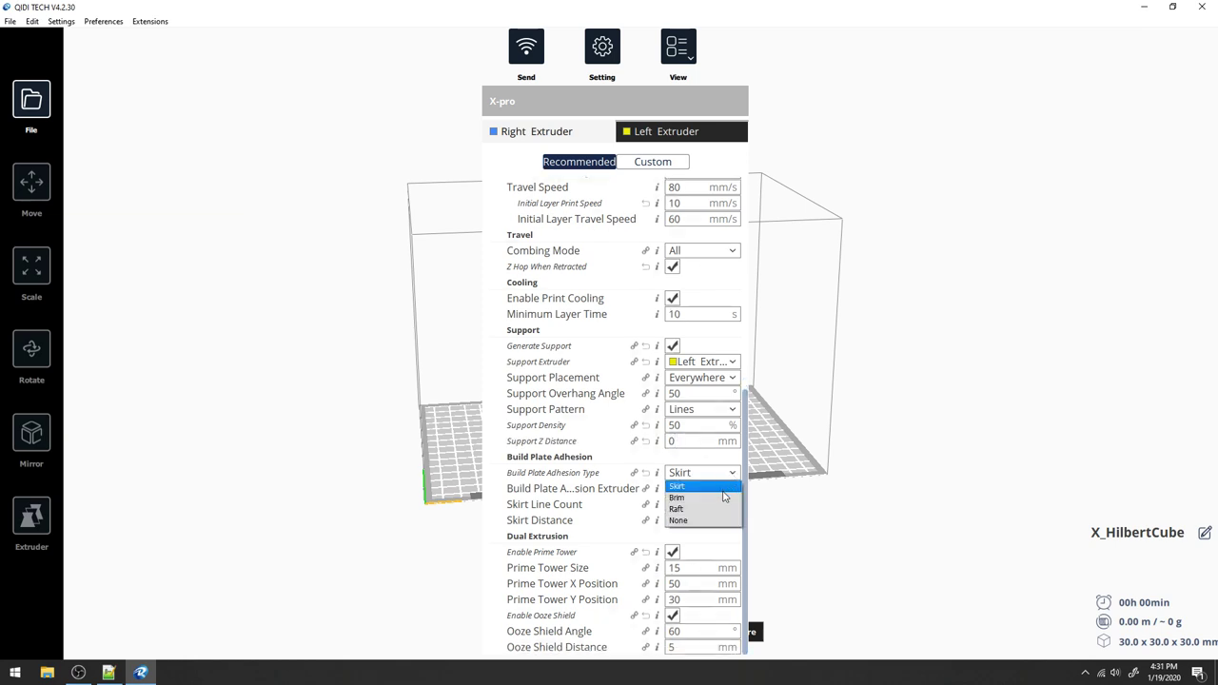
{"action": "left_click", "coordinate": [723, 498]}
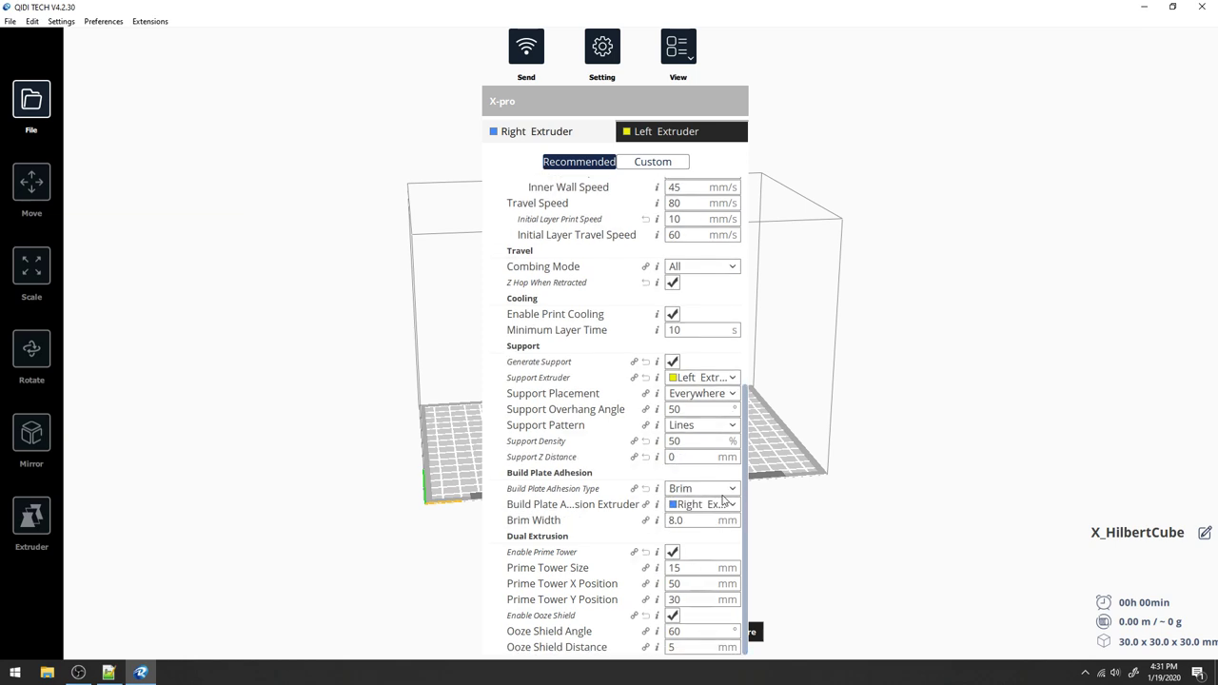
Preview the first layer and save X_HilbertCube.gcode to the removable drive.
{"action": "left_click", "coordinate": [873, 514]}
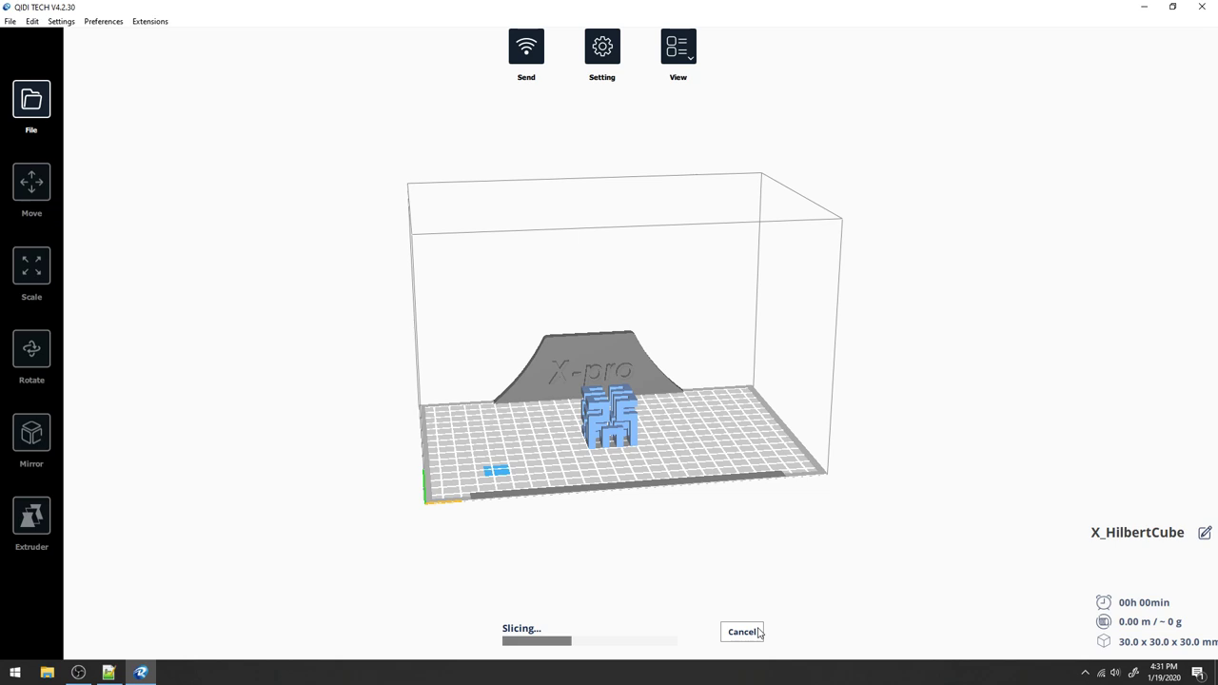
{"action": "left_click", "coordinate": [677, 48]}
{"action": "left_click", "coordinate": [689, 101]}
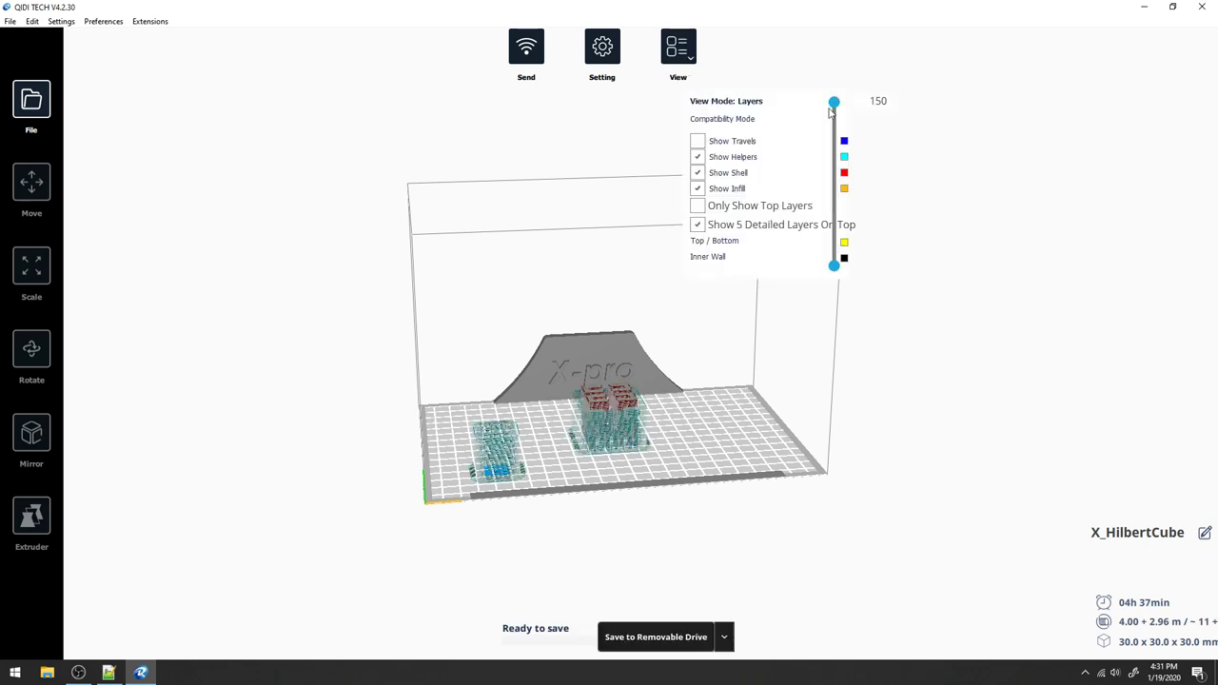
{"action": "left_click_drag", "start_coordinate": [833, 102], "coordinate": [838, 275]}
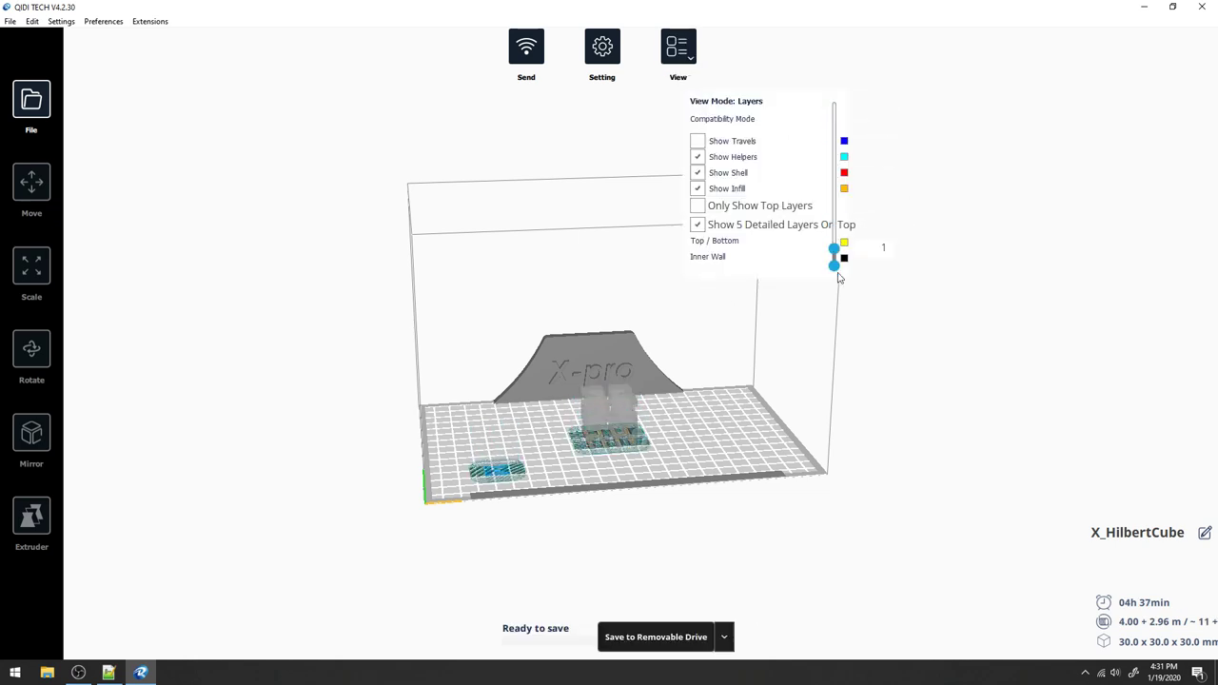
{"action": "left_click", "coordinate": [656, 637]}
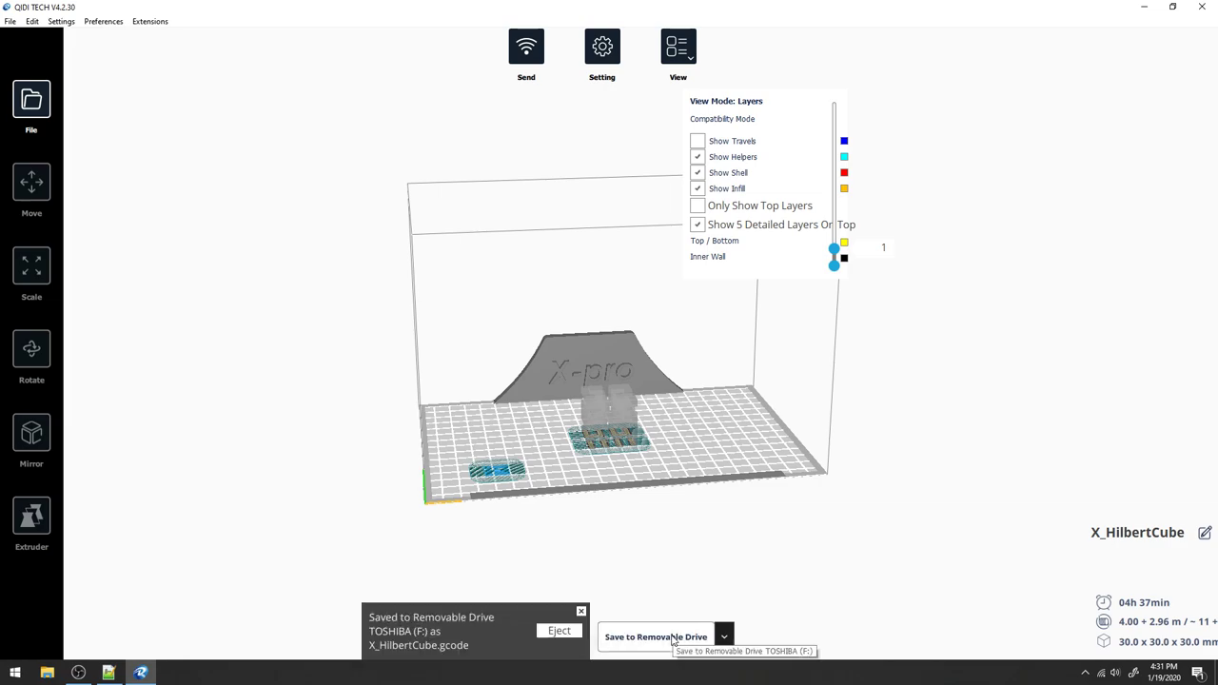